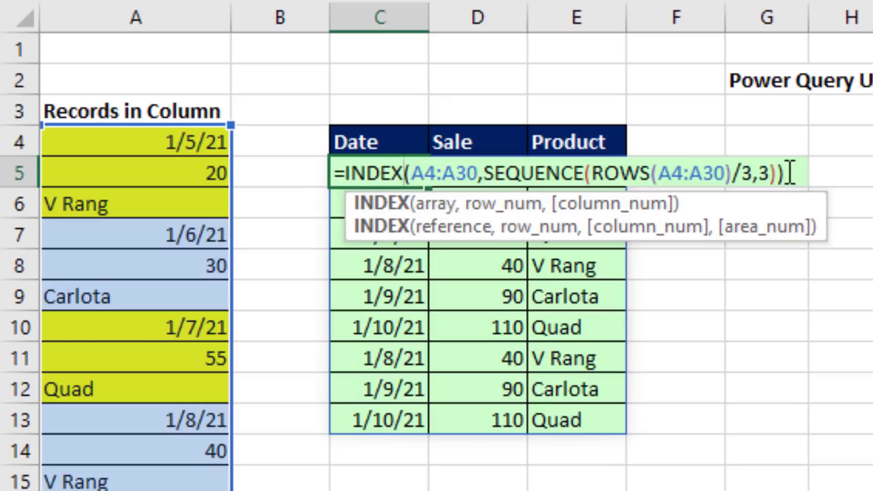
Import RecordsInColumn.txt via Data > From Text/CSV into the Power Query Editor from cell G4.
{"action": "left_click", "coordinate": [784, 173]}
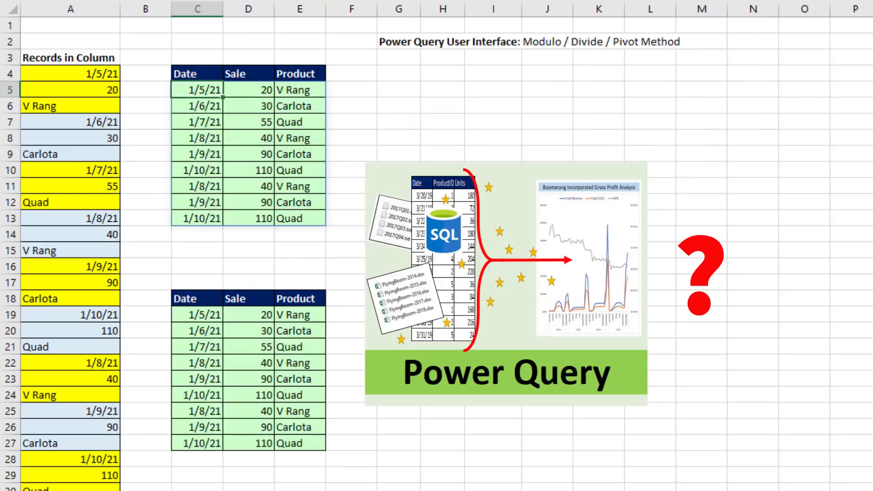
{"action": "left_click", "coordinate": [397, 75]}
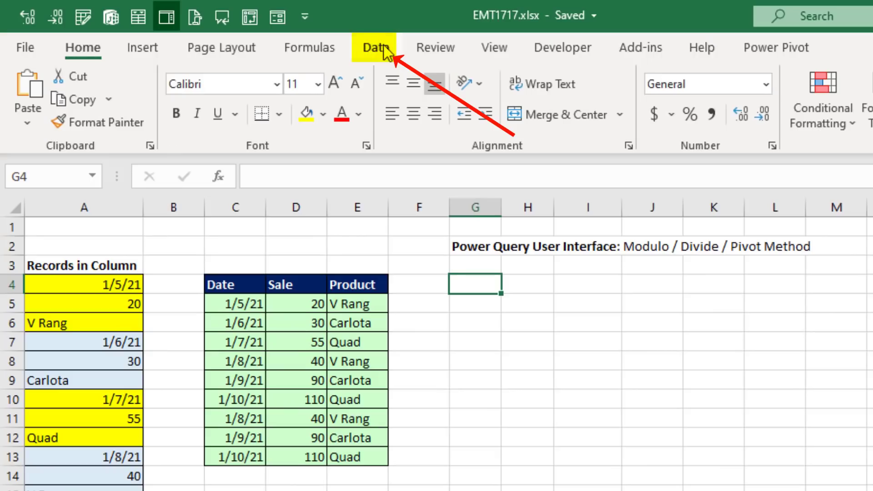
{"action": "left_click", "coordinate": [379, 48]}
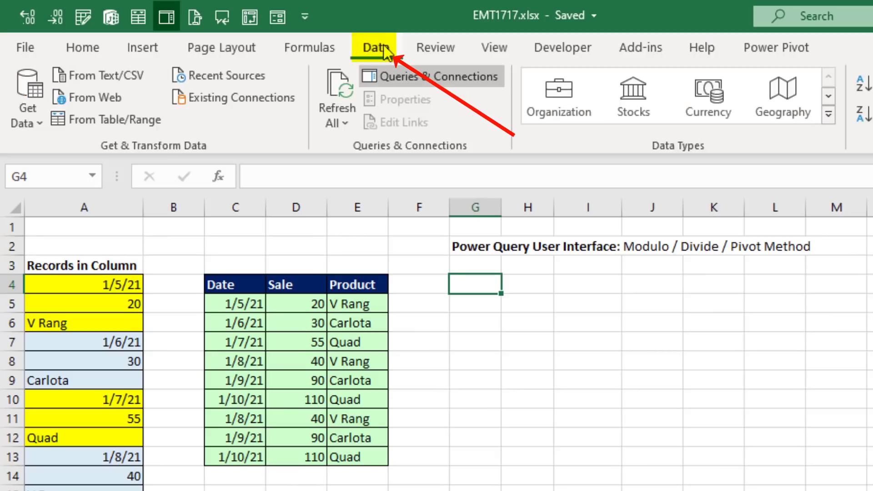
{"action": "left_click", "coordinate": [115, 79]}
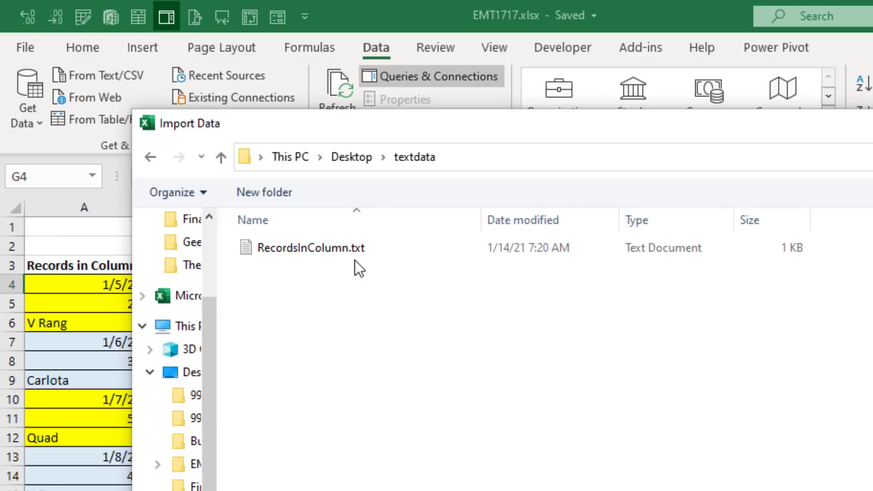
{"action": "double_click", "coordinate": [305, 249]}
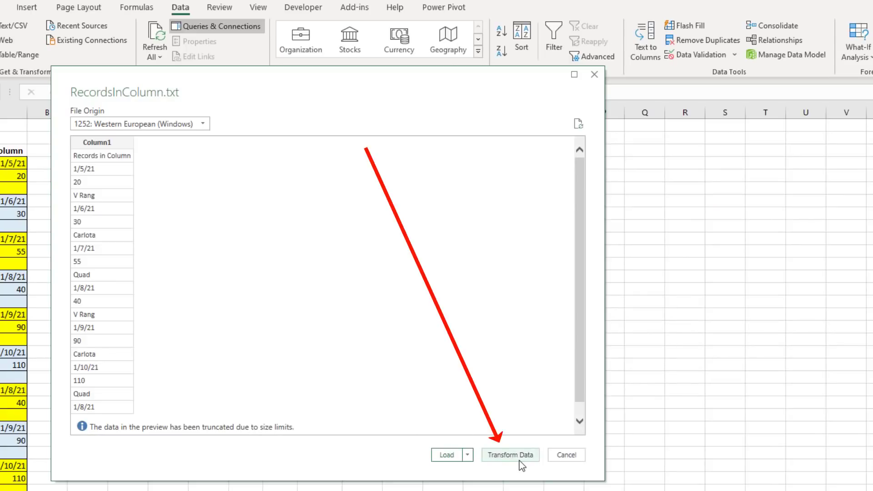
{"action": "left_click", "coordinate": [521, 459]}
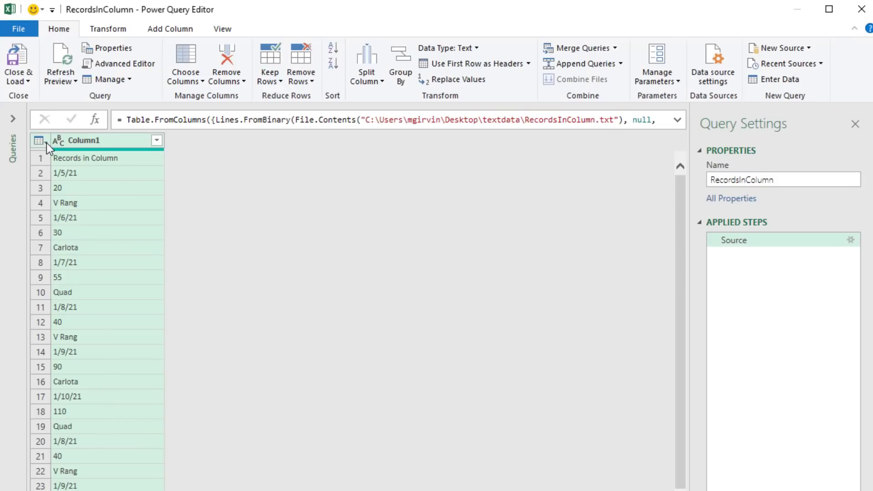
Promote the first row to headers and add an Index column starting from 0.
{"action": "left_click", "coordinate": [46, 142]}
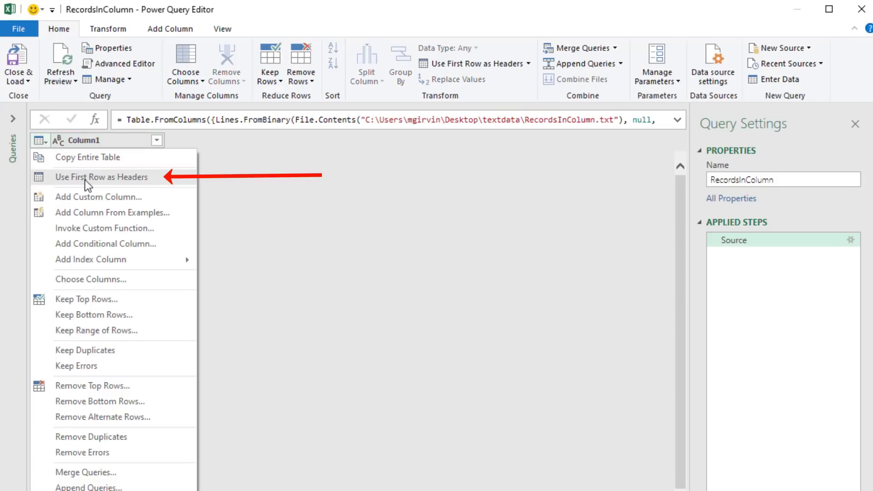
{"action": "left_click", "coordinate": [100, 178]}
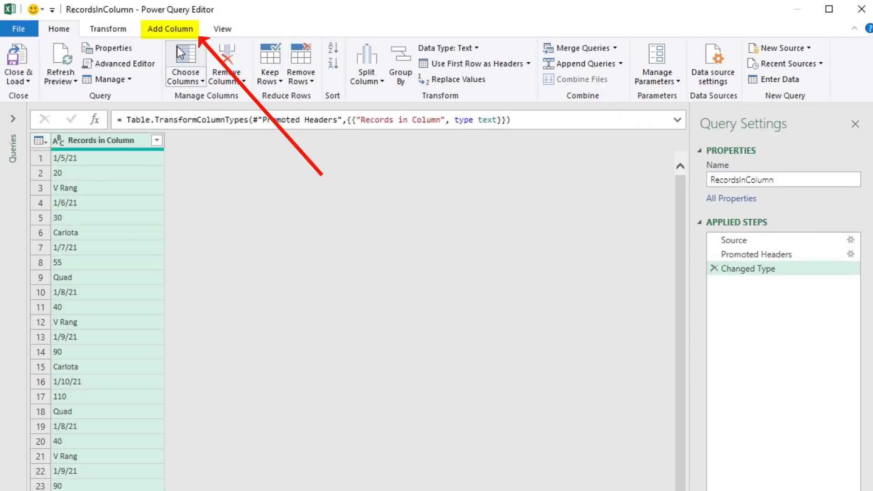
{"action": "left_click", "coordinate": [183, 30]}
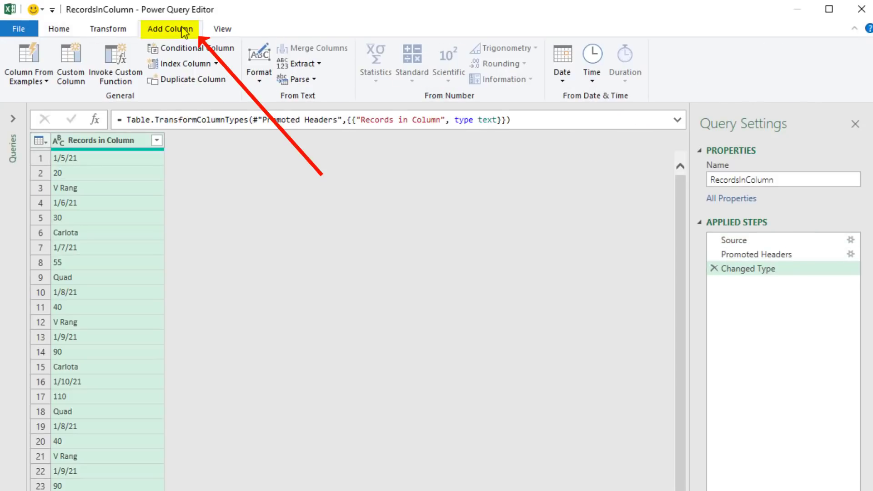
{"action": "left_click", "coordinate": [217, 64]}
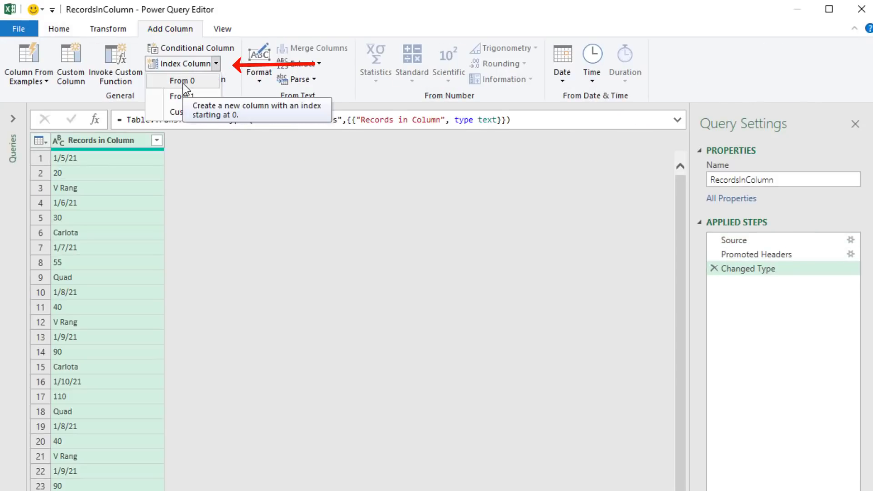
{"action": "left_click", "coordinate": [183, 82]}
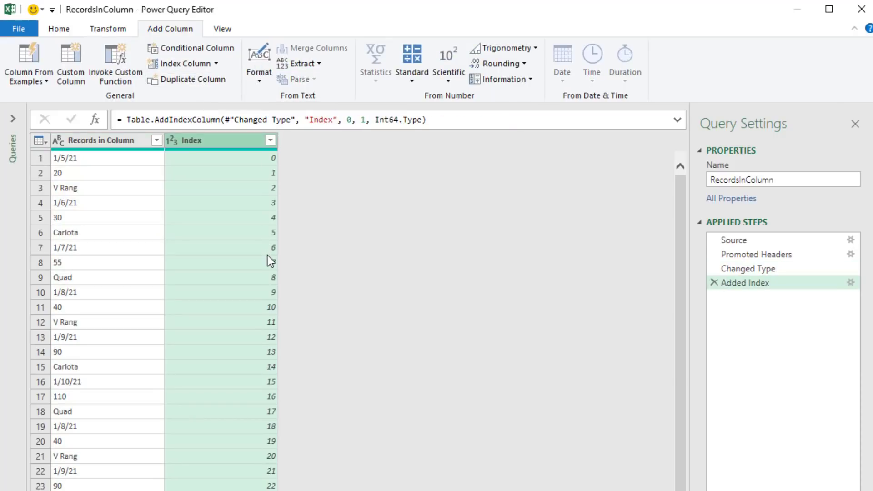
Add a Modulo column computing Index mod 3.
{"action": "left_click", "coordinate": [413, 82]}
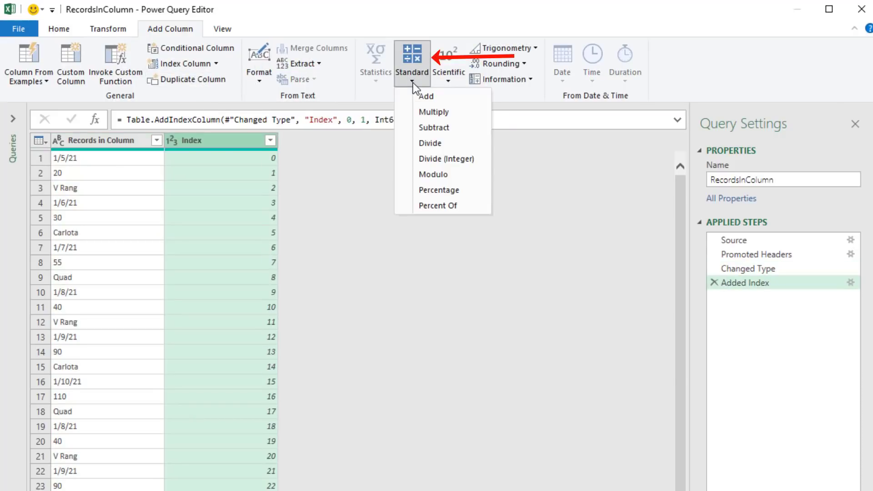
{"action": "left_click", "coordinate": [436, 176]}
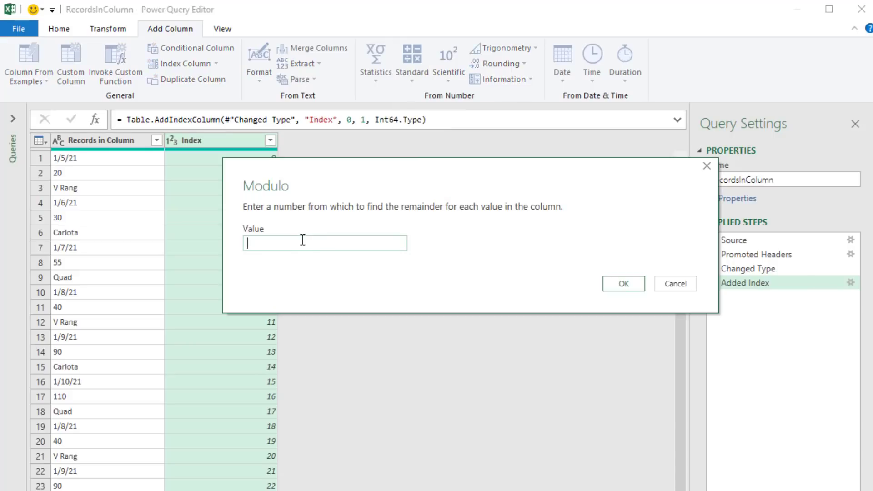
{"action": "type", "text": "3"}
{"action": "left_click_drag", "start_coordinate": [279, 179], "coordinate": [361, 177]}
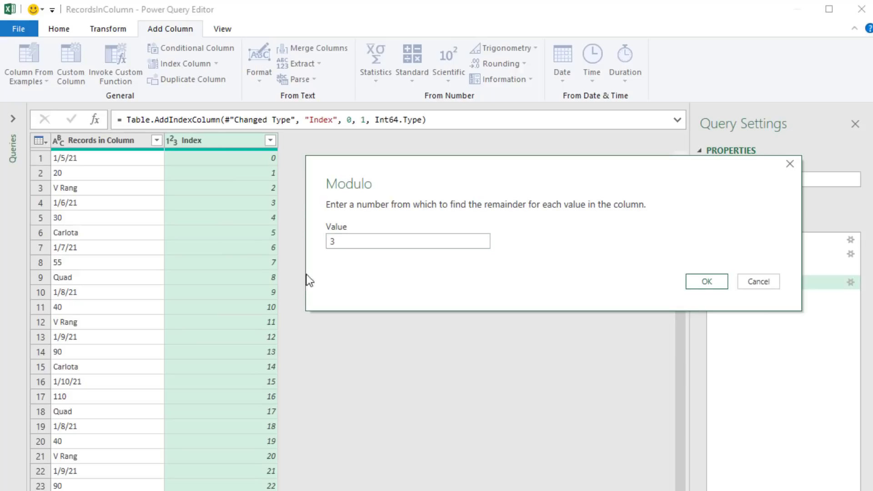
{"action": "left_click", "coordinate": [696, 282]}
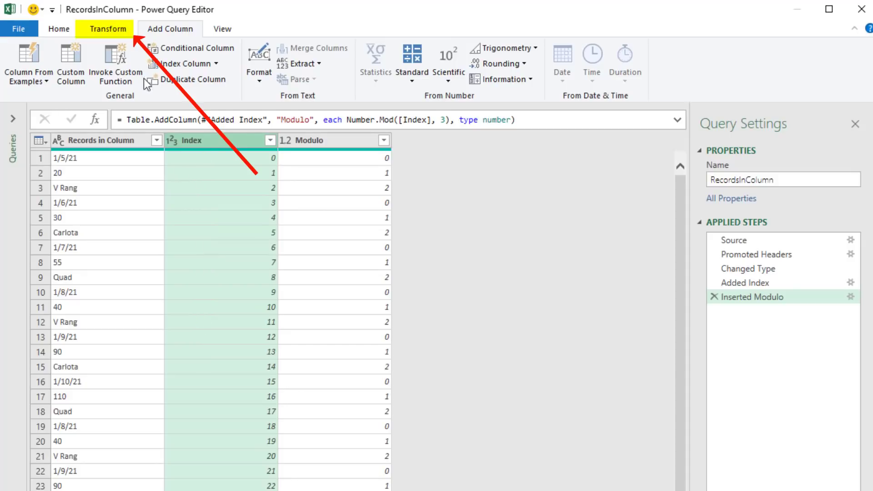
Integer-divide the Index column by 3 in place.
{"action": "left_click", "coordinate": [116, 33]}
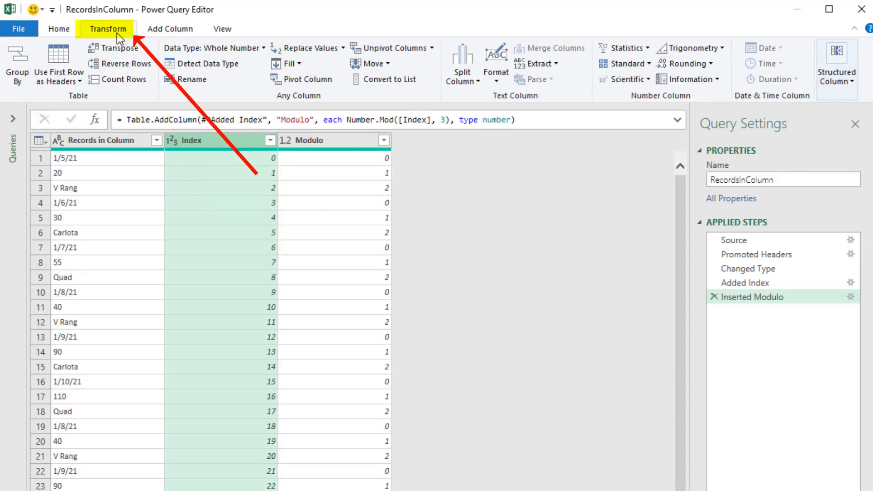
{"action": "left_click", "coordinate": [648, 63]}
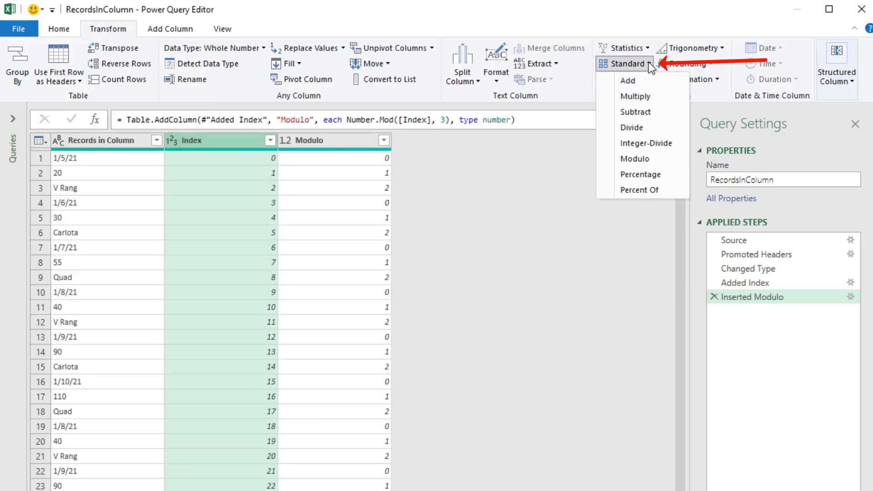
{"action": "left_click", "coordinate": [651, 145]}
{"action": "type", "text": "3"}
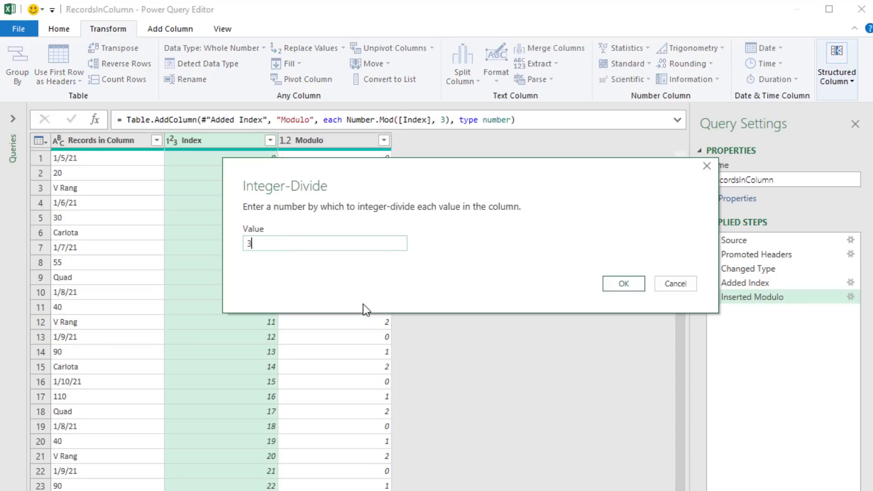
{"action": "left_click", "coordinate": [623, 284]}
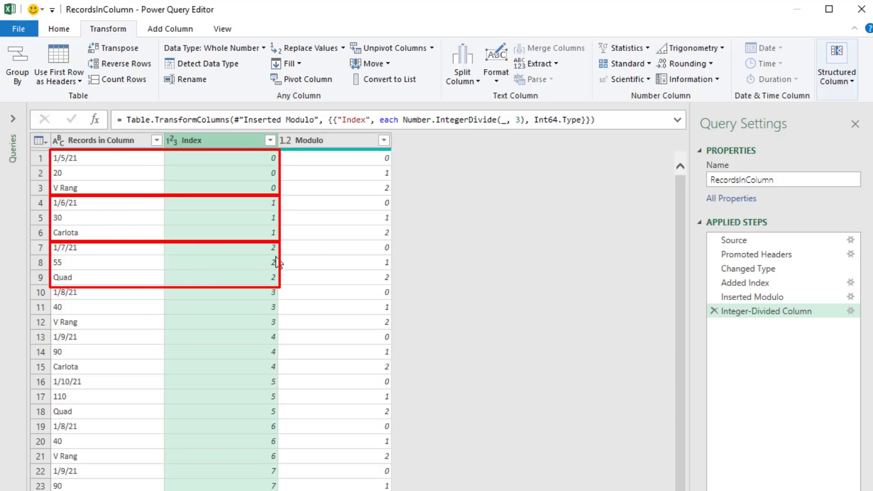
Pivot on the Modulo column with Don't Aggregate as the aggregation.
{"action": "left_click", "coordinate": [349, 141]}
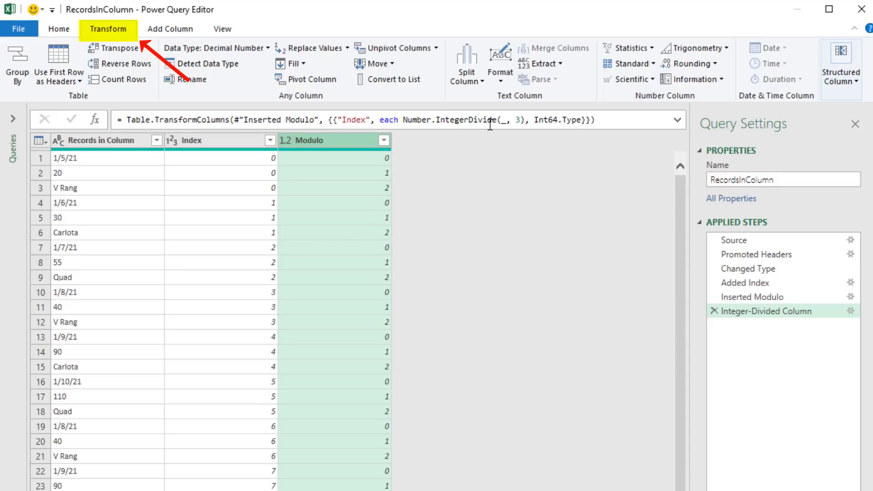
{"action": "left_click", "coordinate": [309, 80]}
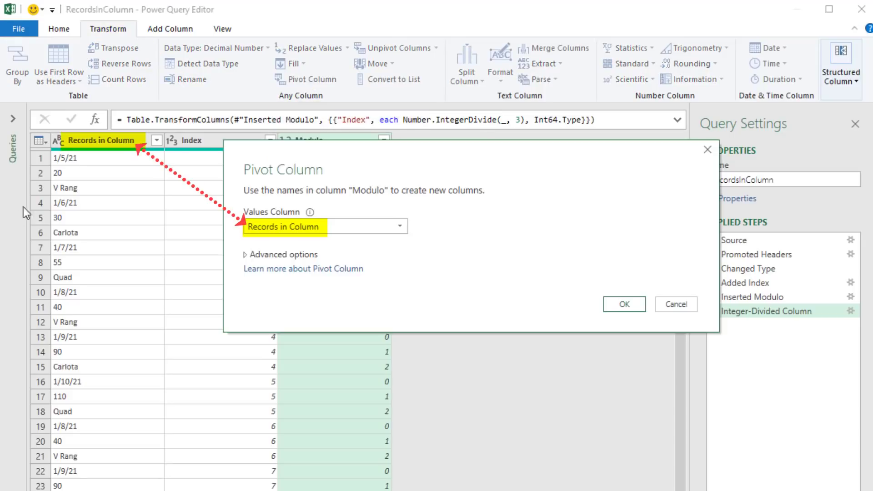
{"action": "left_click", "coordinate": [255, 255]}
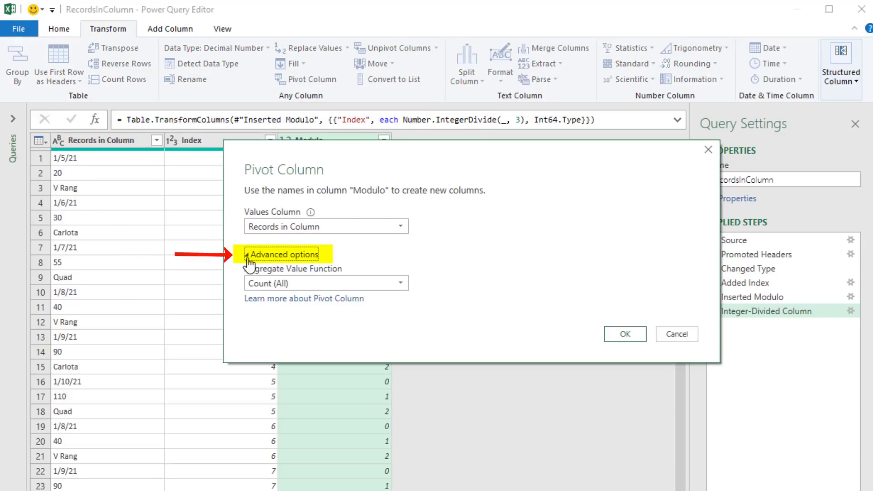
{"action": "left_click", "coordinate": [271, 284]}
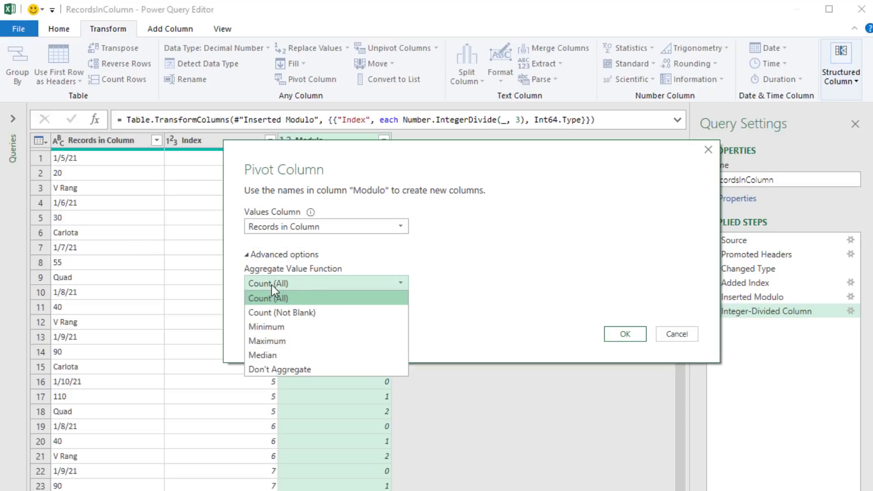
{"action": "left_click", "coordinate": [293, 371]}
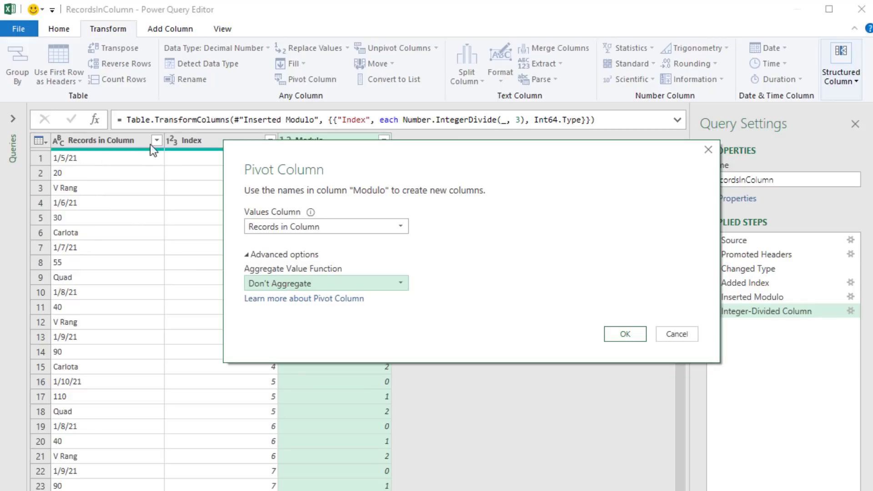
Confirm the Modulo pivot and remove the Index column.
{"action": "left_click", "coordinate": [623, 335]}
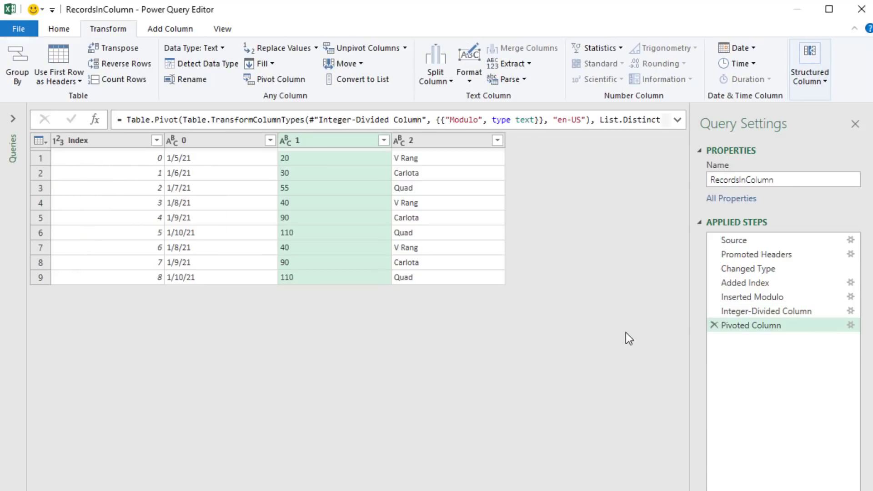
{"action": "right_click", "coordinate": [80, 139]}
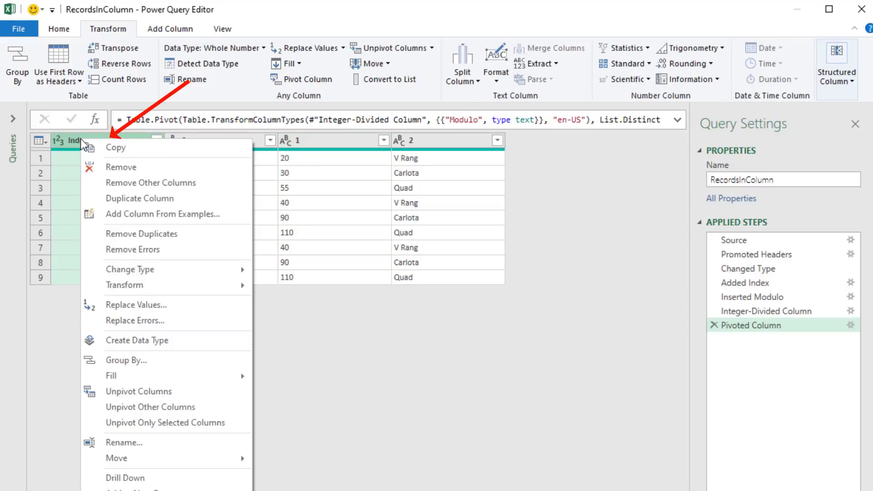
{"action": "left_click", "coordinate": [119, 167]}
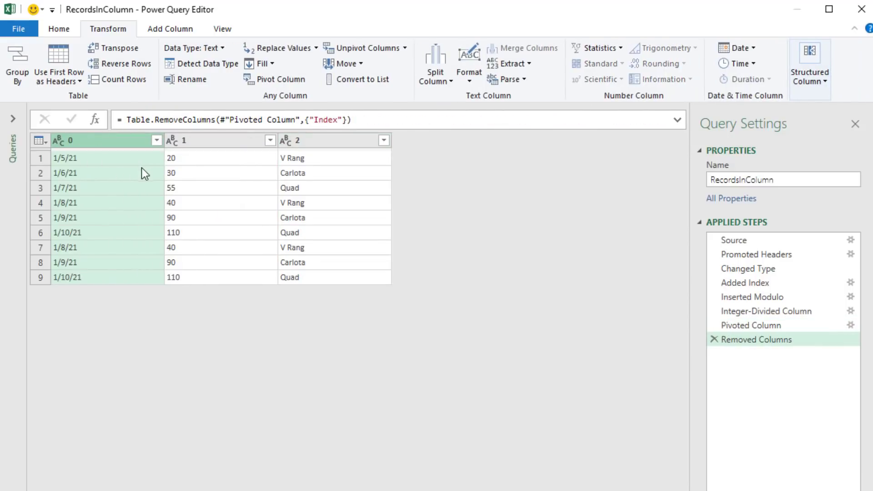
Rename columns 0, 1 and 2 to Date, Sales and Product.
{"action": "double_click", "coordinate": [118, 144]}
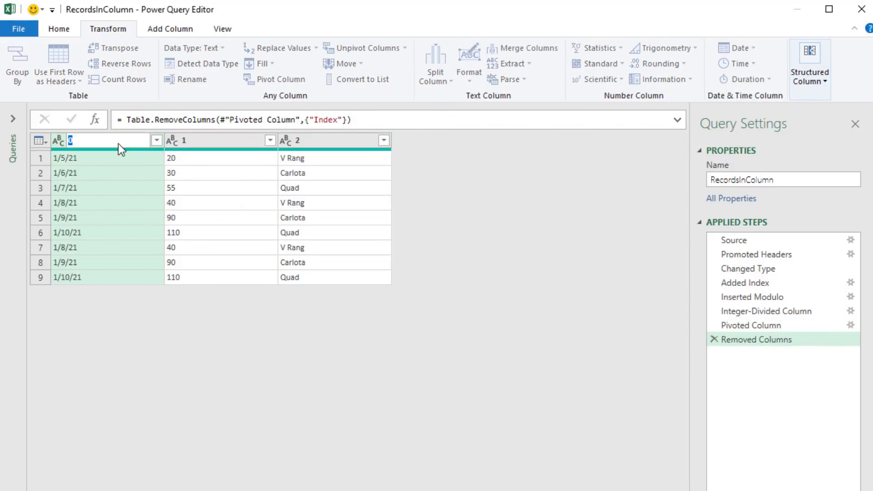
{"action": "type", "text": "Date"}
{"action": "double_click", "coordinate": [203, 143]}
{"action": "type", "text": "Sales"}
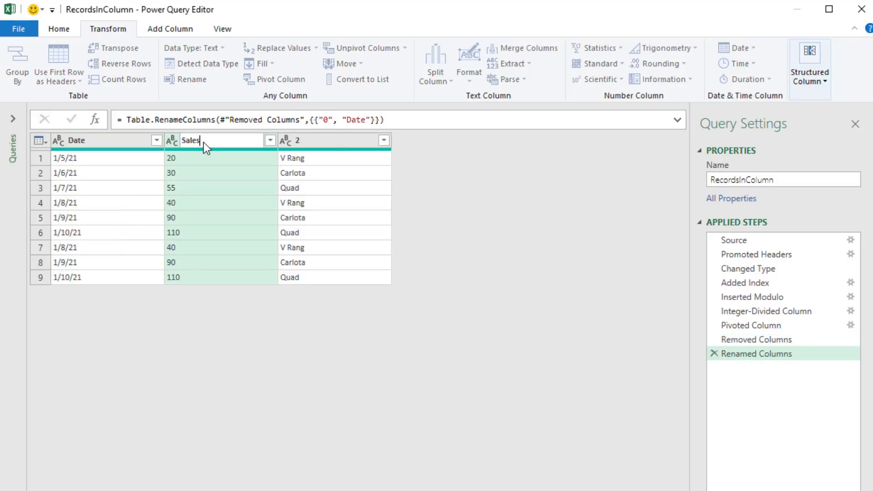
{"action": "key", "text": "Return"}
{"action": "double_click", "coordinate": [331, 141]}
{"action": "type", "text": "Product"}
{"action": "key", "text": "Return"}
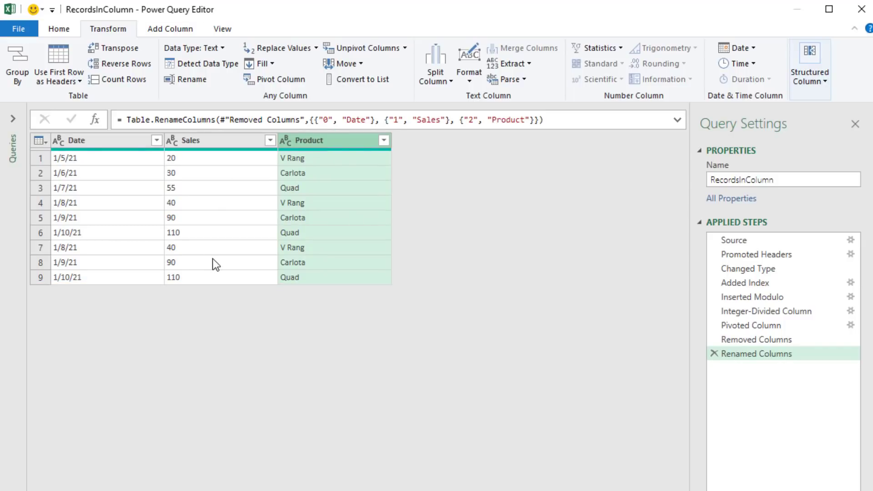
Rename the query to fTransactionsUserInterface.
{"action": "left_click_drag", "start_coordinate": [775, 180], "coordinate": [716, 178]}
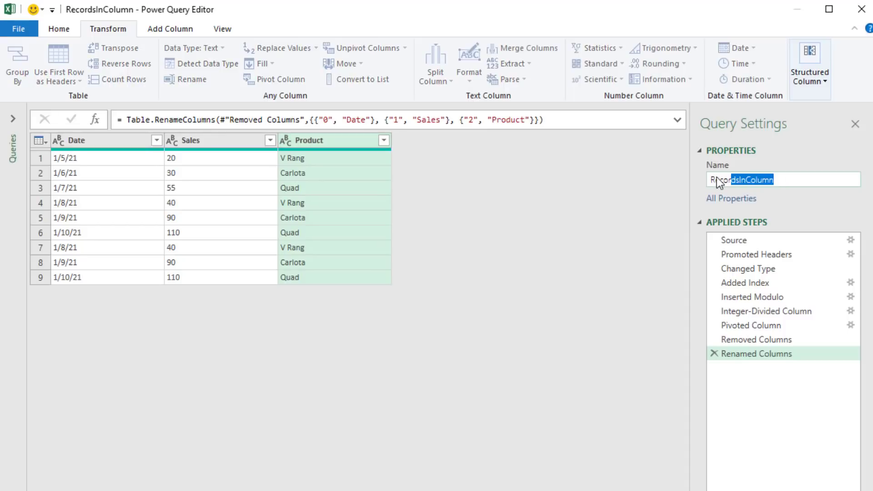
{"action": "type", "text": "fTransactionsUserInterface"}
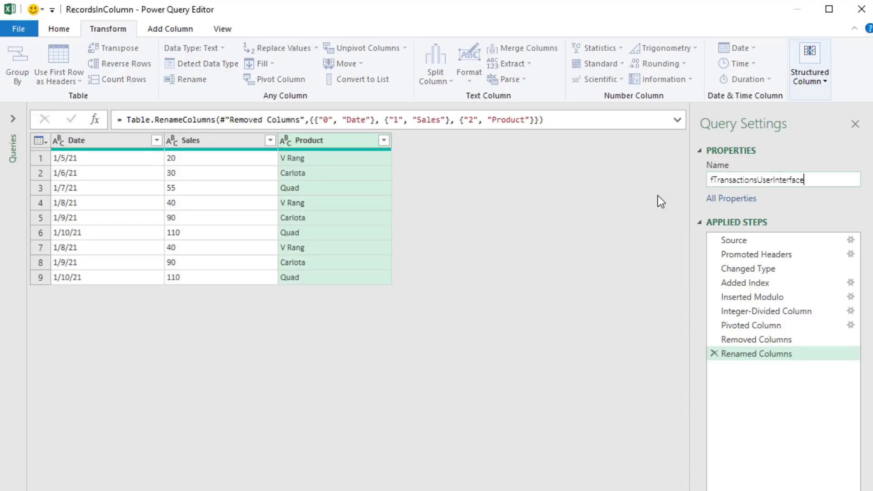
{"action": "key", "text": "Return"}
Close & Load To a table on the existing worksheet at $G$4.
{"action": "left_click", "coordinate": [63, 29]}
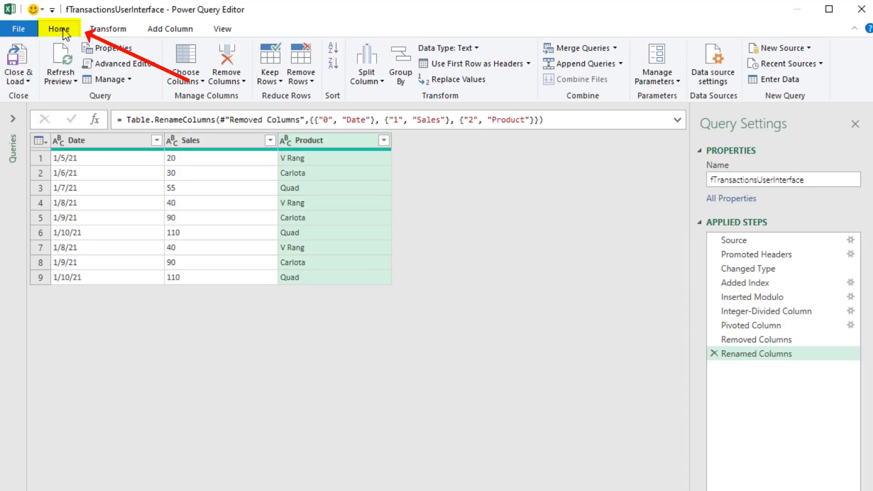
{"action": "left_click", "coordinate": [28, 81]}
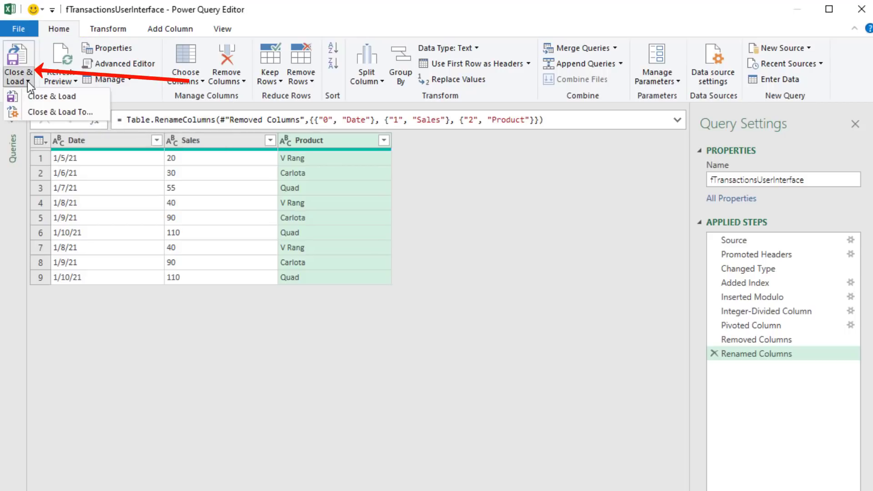
{"action": "left_click", "coordinate": [47, 113]}
{"action": "left_click", "coordinate": [514, 273]}
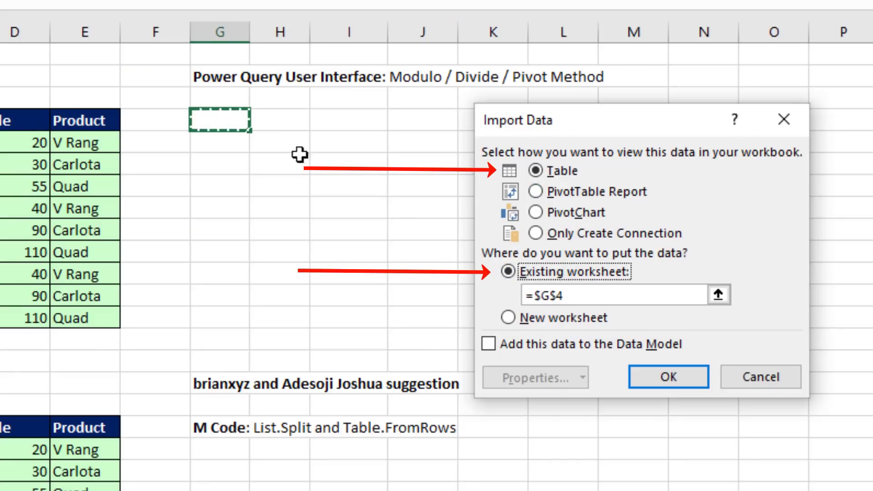
{"action": "left_click", "coordinate": [657, 373]}
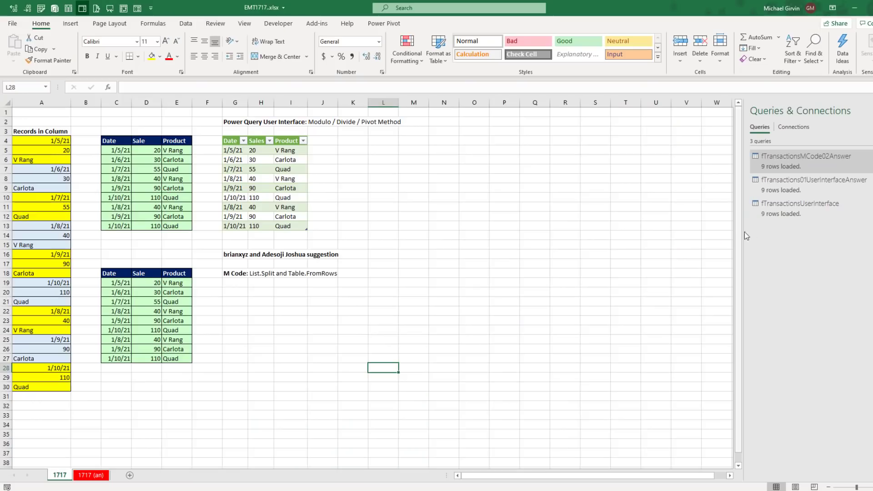
{"action": "mouse_move", "coordinate": [802, 215]}
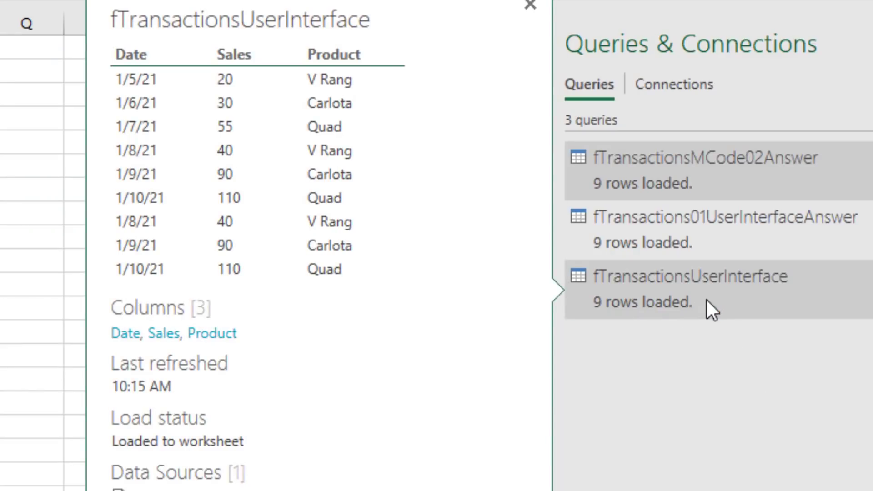
Reopen fTransactionsUserInterface, set Date to Date and Sales to Decimal Number, then Close & Load.
{"action": "double_click", "coordinate": [707, 300]}
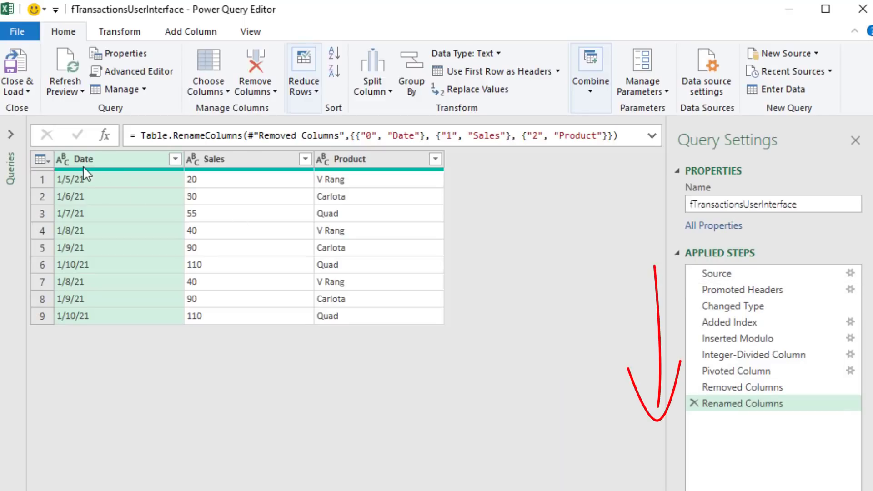
{"action": "left_click", "coordinate": [67, 160]}
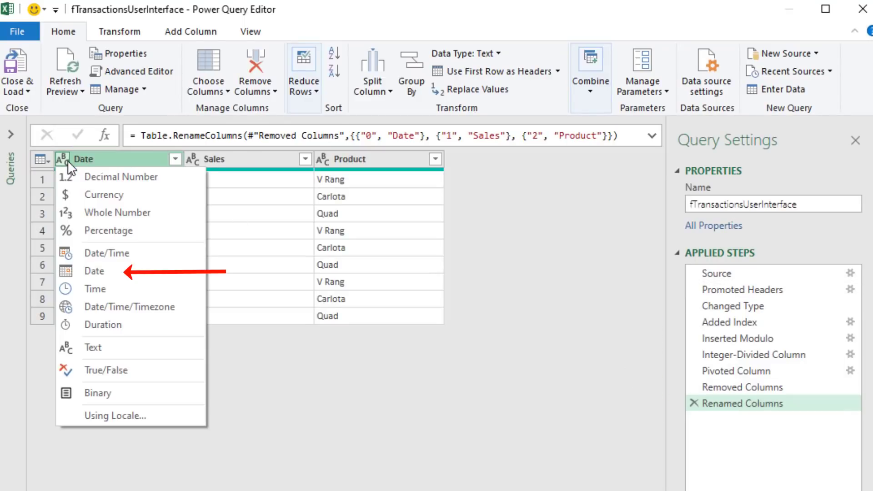
{"action": "left_click", "coordinate": [108, 272]}
{"action": "left_click", "coordinate": [193, 159]}
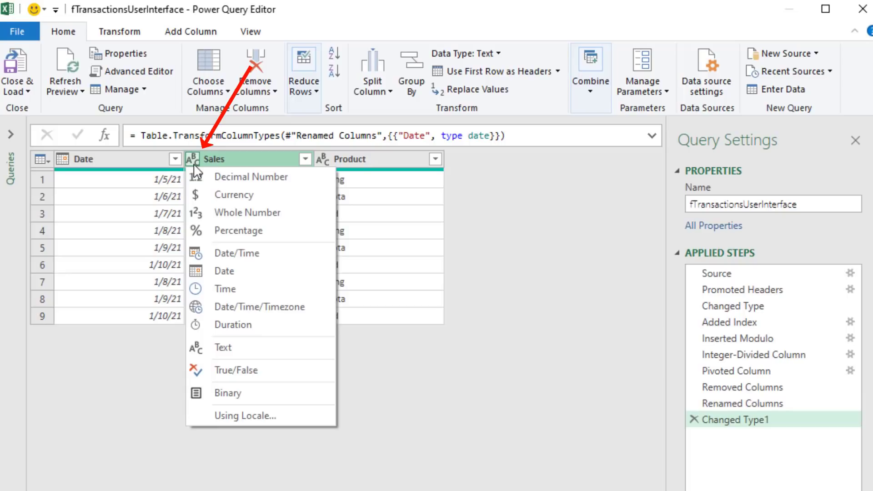
{"action": "left_click", "coordinate": [221, 180]}
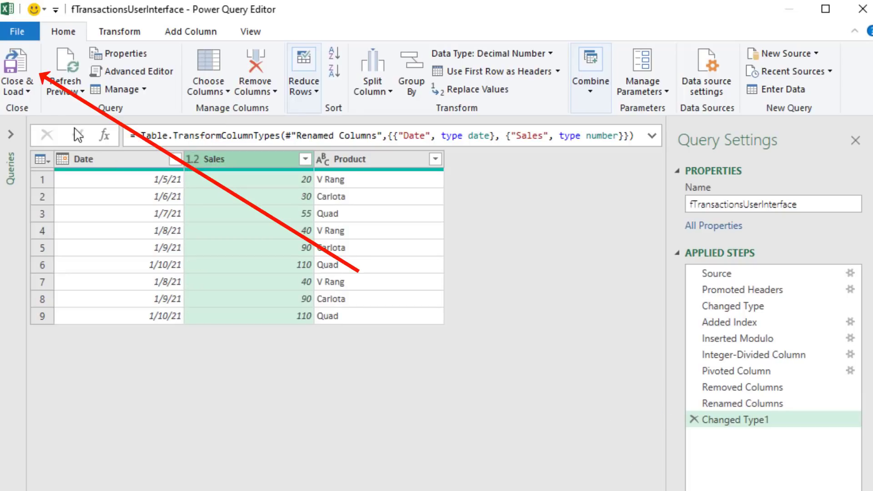
{"action": "left_click", "coordinate": [18, 61]}
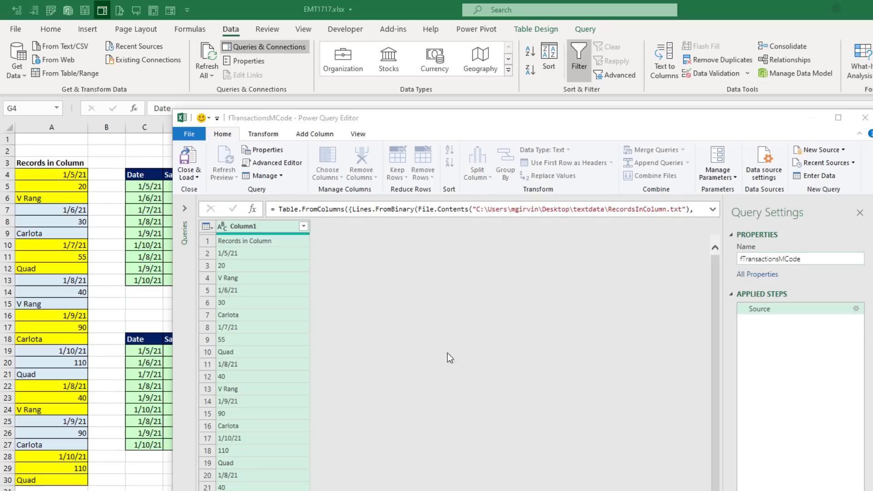
In the fTransactionsMCode query, use the first row as headers.
{"action": "left_click", "coordinate": [824, 257]}
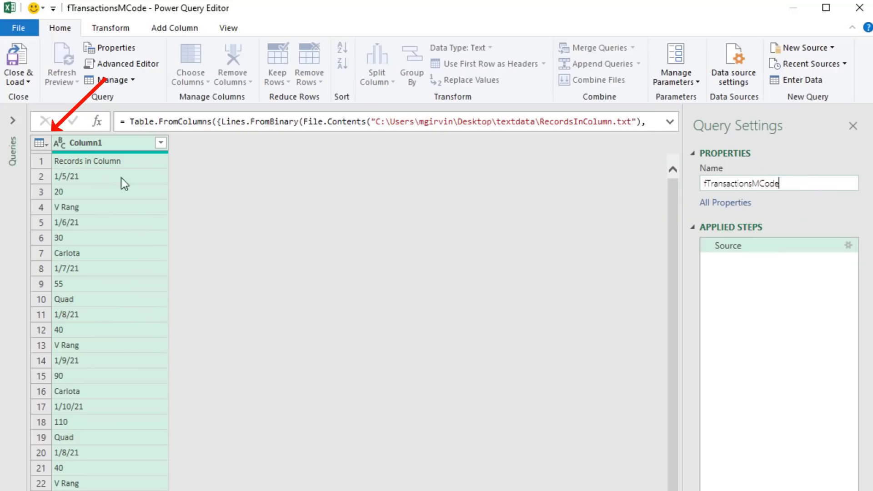
{"action": "left_click", "coordinate": [46, 144]}
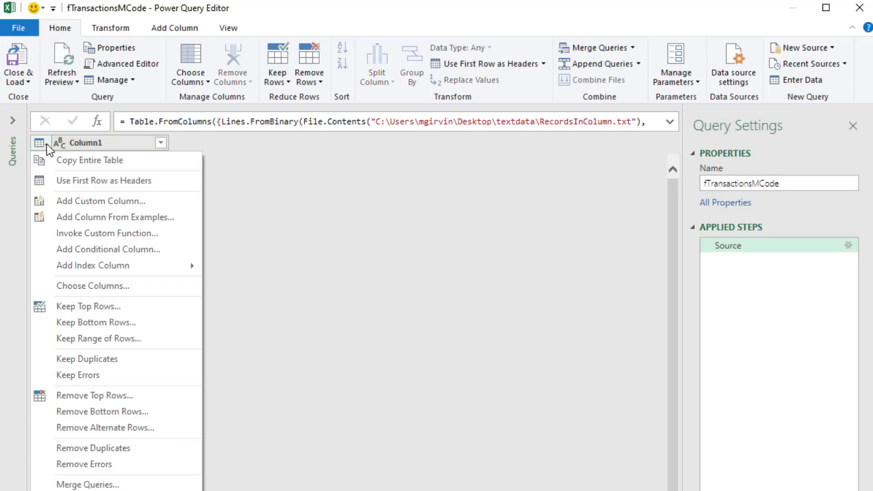
{"action": "left_click", "coordinate": [182, 184]}
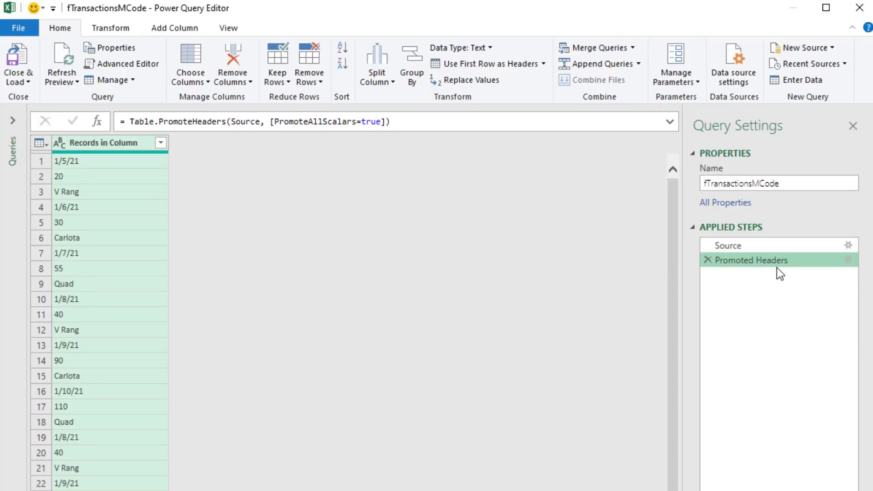
Rename the Promoted Headers step to PromotedHeaders.
{"action": "key", "text": "F2"}
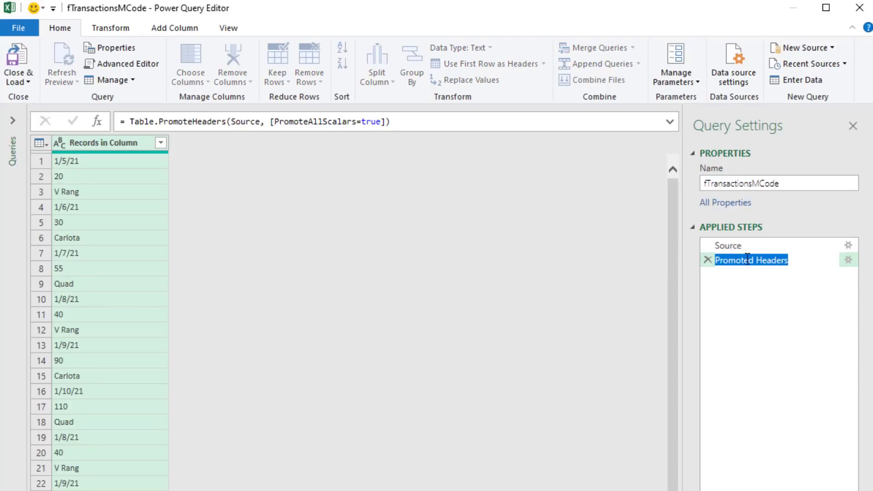
{"action": "left_click", "coordinate": [773, 314]}
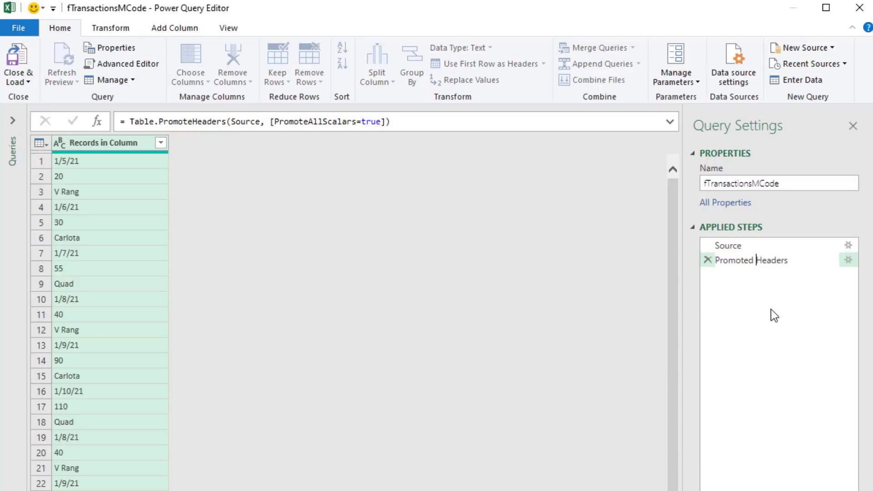
{"action": "key", "text": "BackSpace"}
{"action": "key", "text": "Return"}
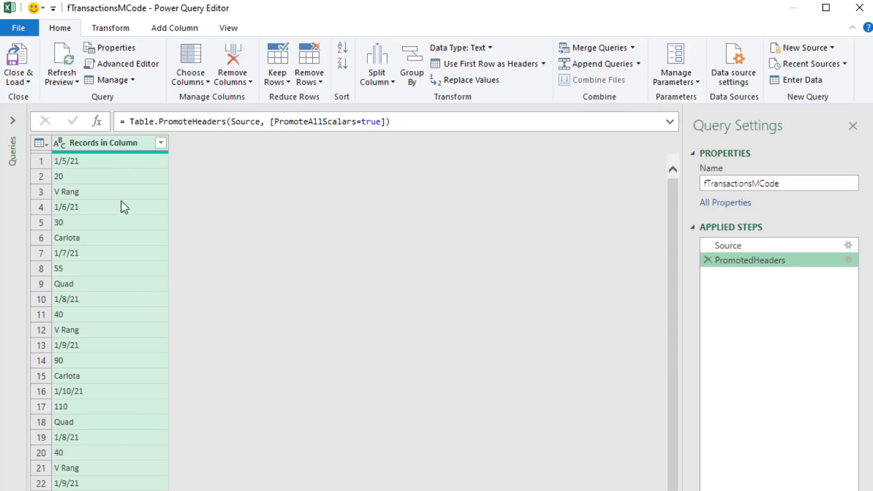
Add a custom step with the formula = PromotedHeaders[Records in Column].
{"action": "left_click", "coordinate": [98, 122]}
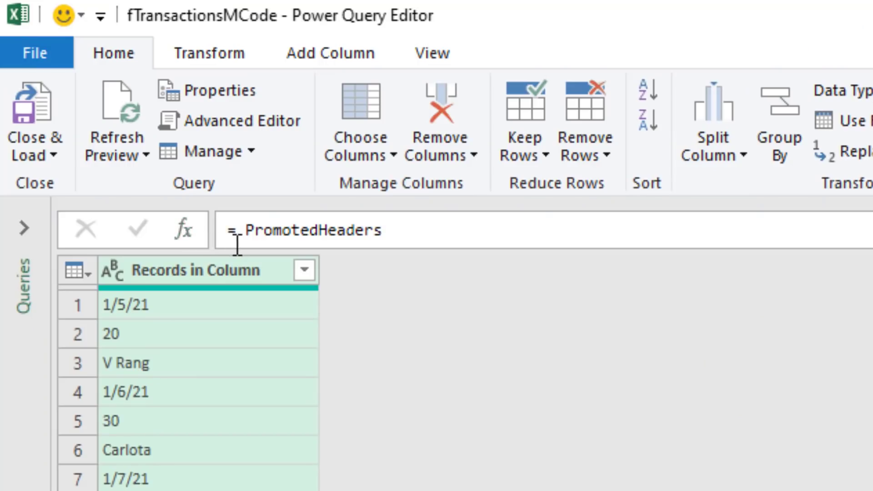
{"action": "double_click", "coordinate": [395, 232]}
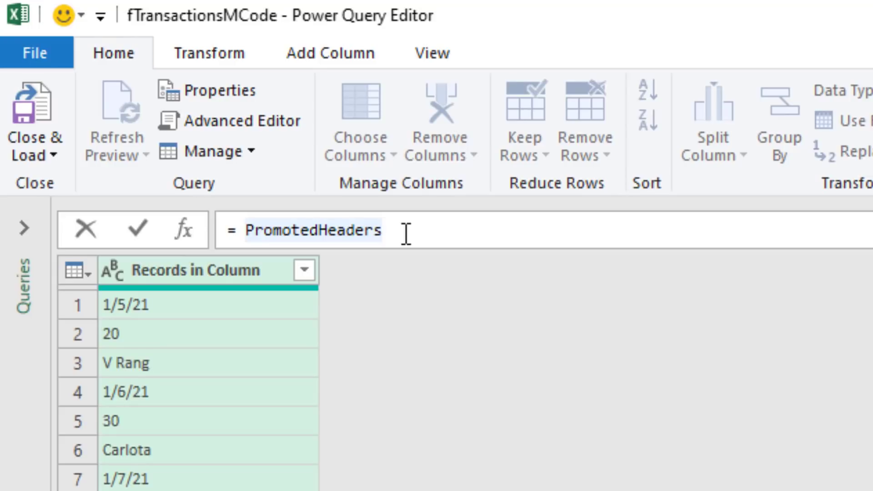
{"action": "type", "text": "["}
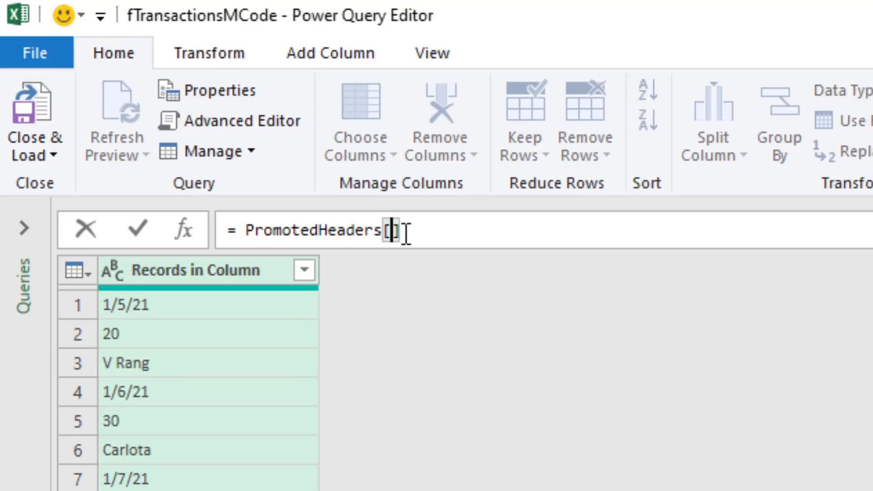
{"action": "type", "text": "Records in Column"}
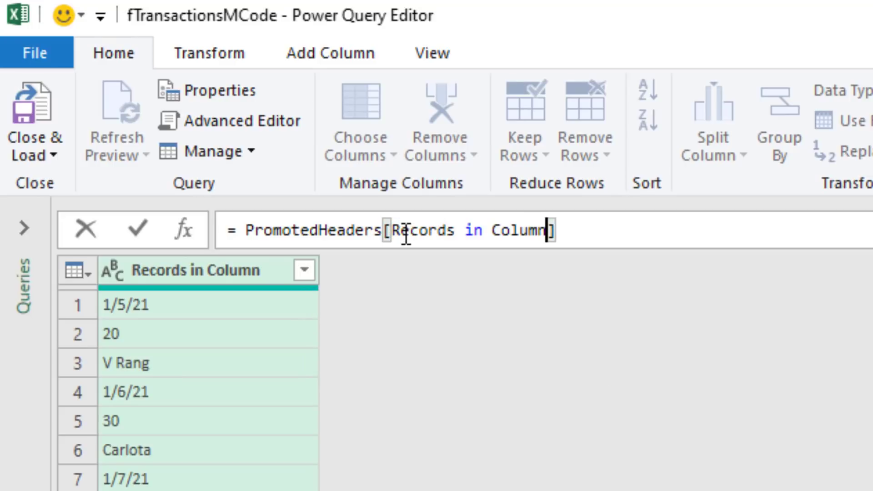
{"action": "key", "text": "Return"}
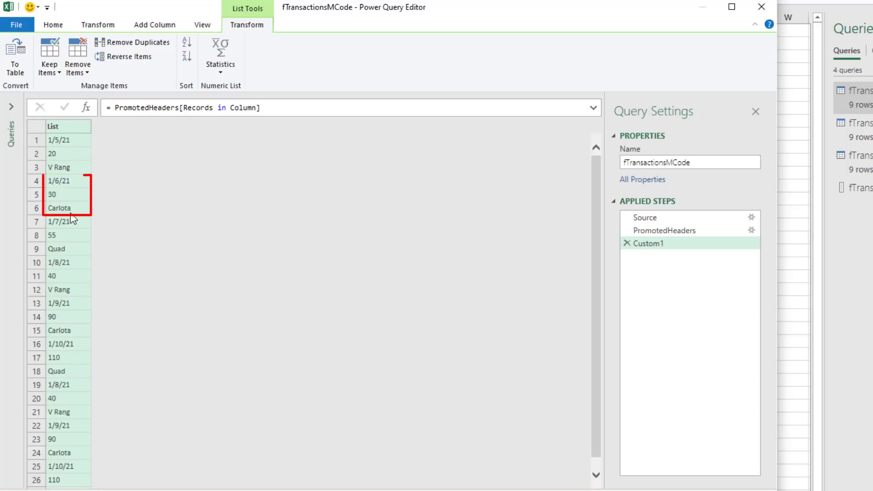
Change the formula to List.Split(PromotedHeaders[Records in Column],3) and preview the first list.
{"action": "left_click", "coordinate": [110, 107]}
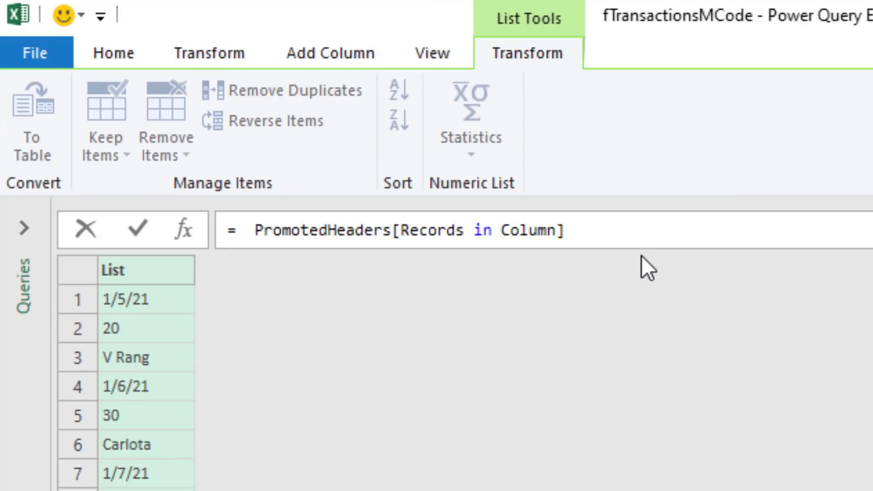
{"action": "type", "text": "List."}
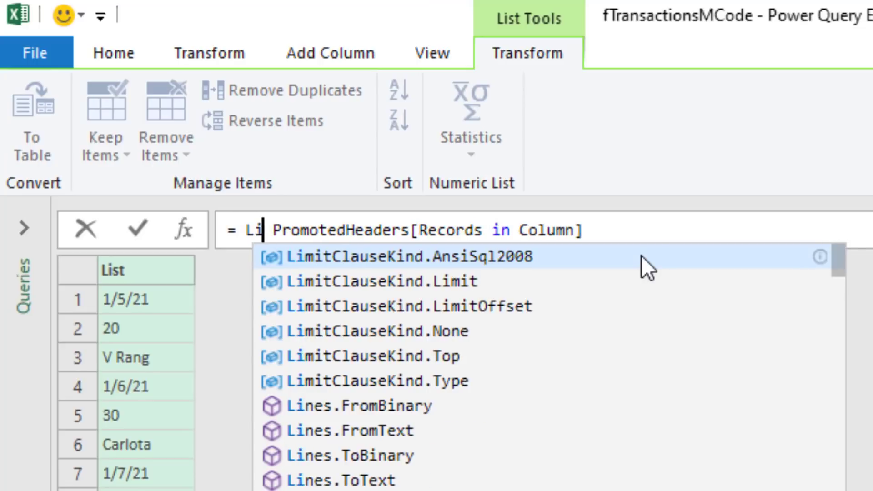
{"action": "type", "text": "Split("}
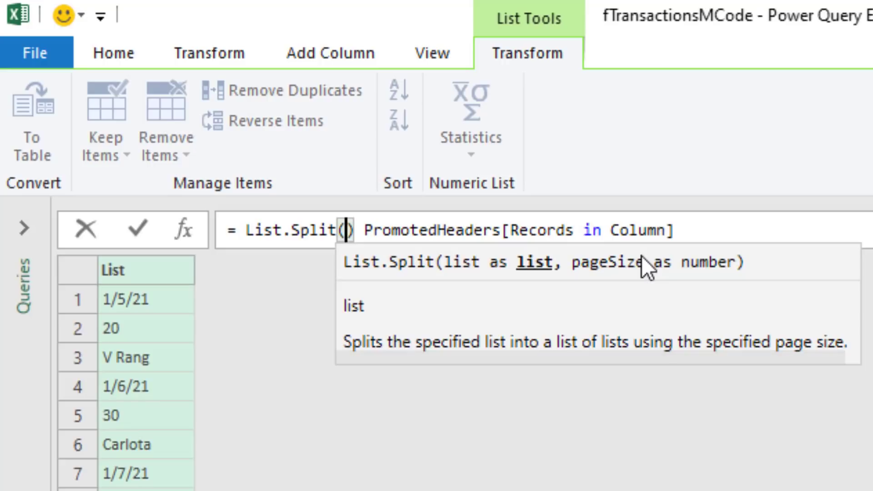
{"action": "key", "text": "Delete"}
{"action": "key", "text": "Delete"}
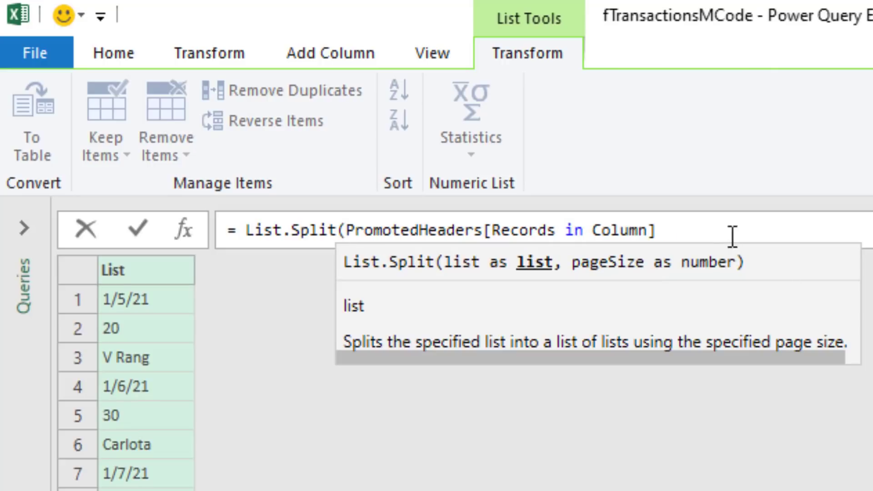
{"action": "left_click", "coordinate": [718, 235]}
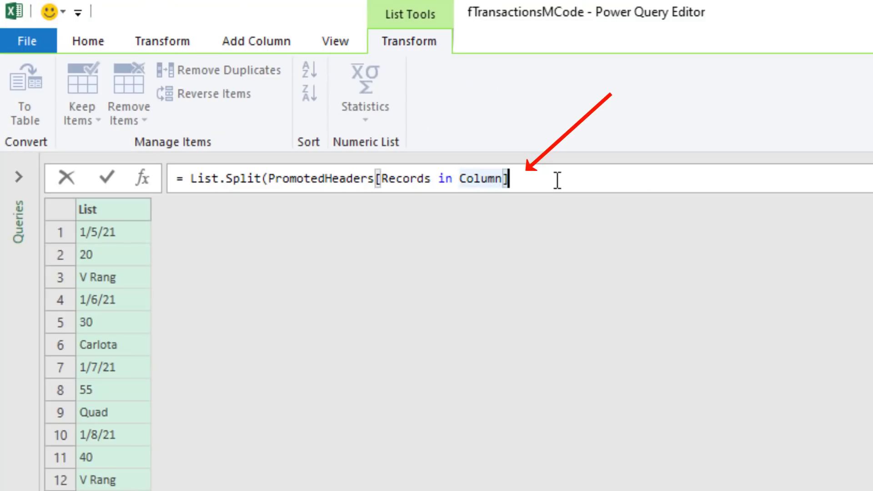
{"action": "type", "text": ","}
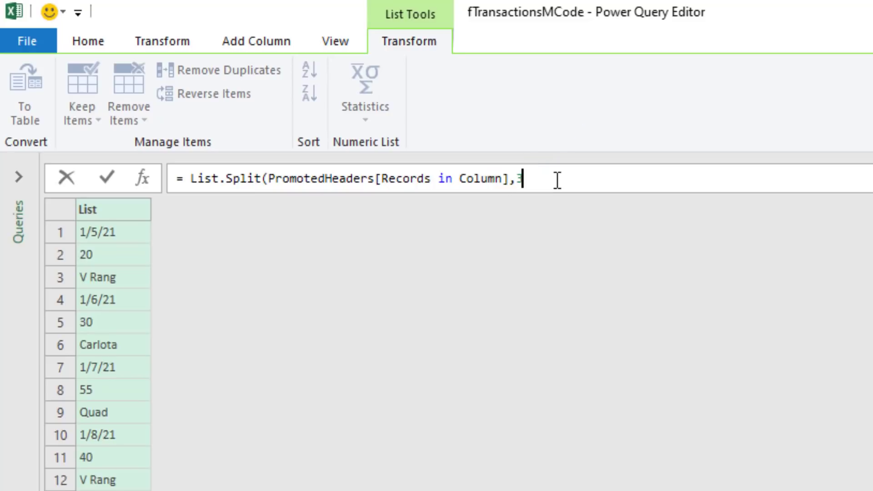
{"action": "type", "text": "3)"}
{"action": "key", "text": "Return"}
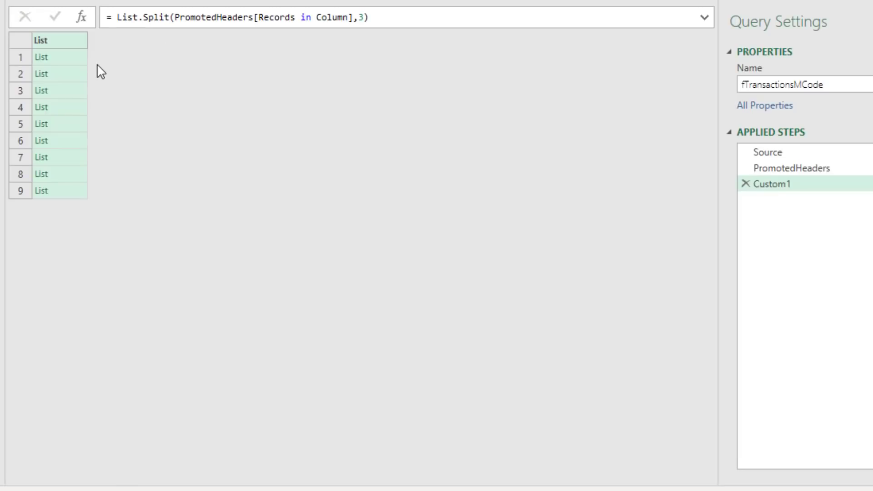
{"action": "left_click", "coordinate": [63, 62]}
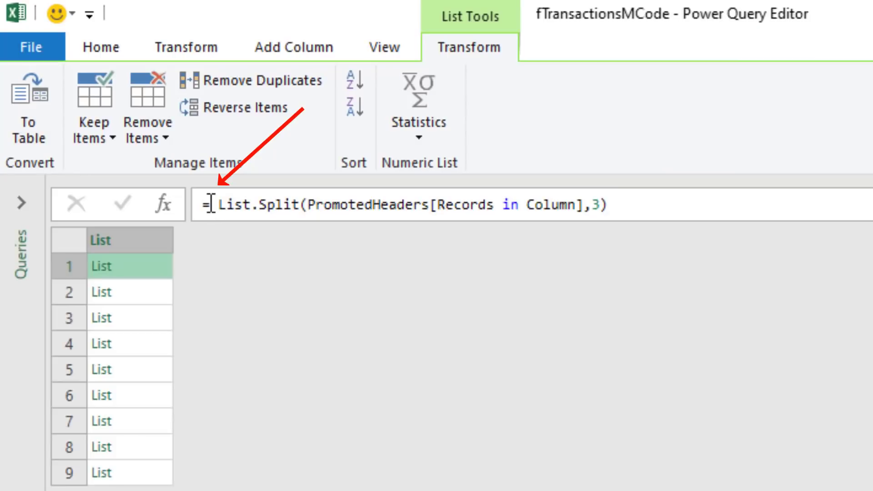
Wrap the formula in Table.FromRows with column names {"Date","Sales","Product"}.
{"action": "left_click", "coordinate": [211, 205]}
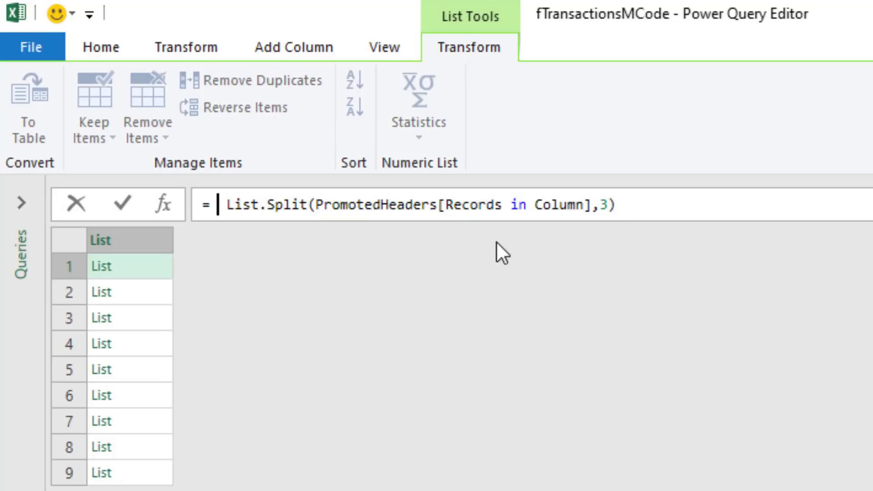
{"action": "type", "text": "Table."}
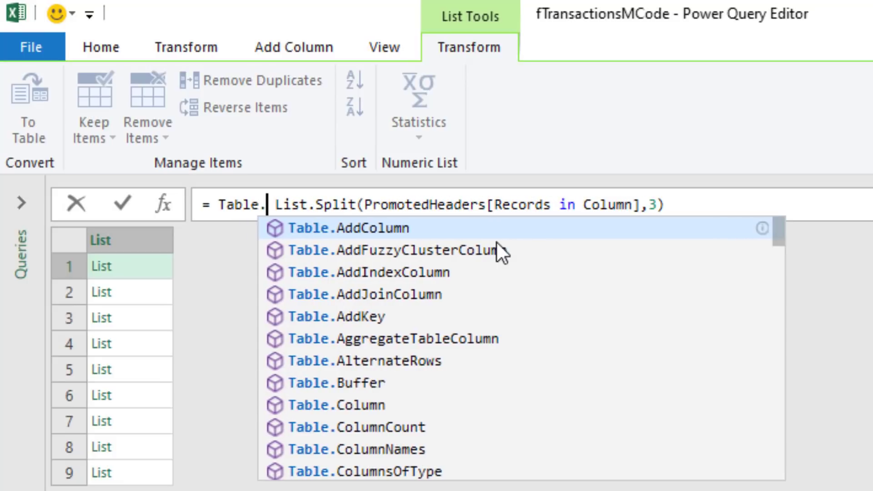
{"action": "type", "text": "FromRow"}
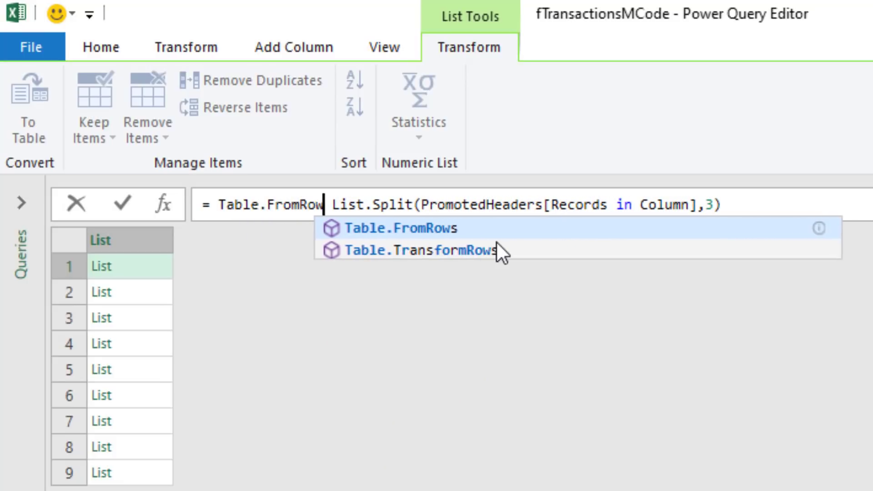
{"action": "type", "text": "s("}
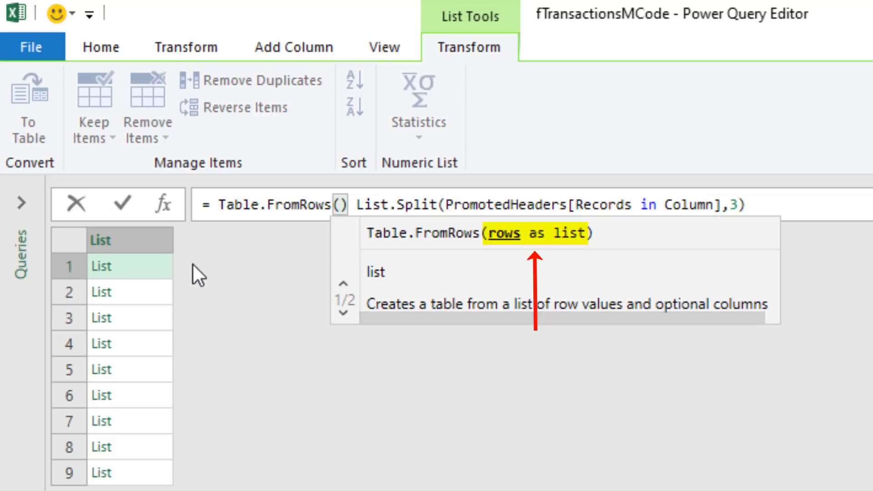
{"action": "key", "text": "Delete"}
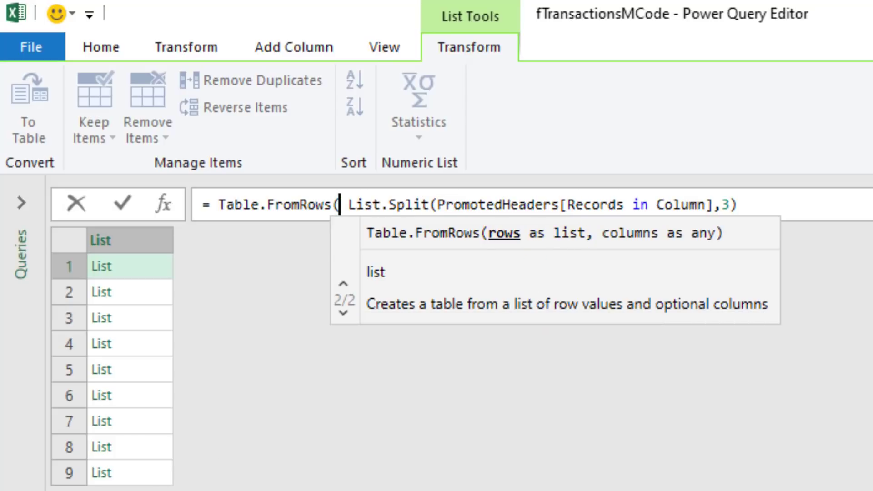
{"action": "left_click", "coordinate": [785, 214]}
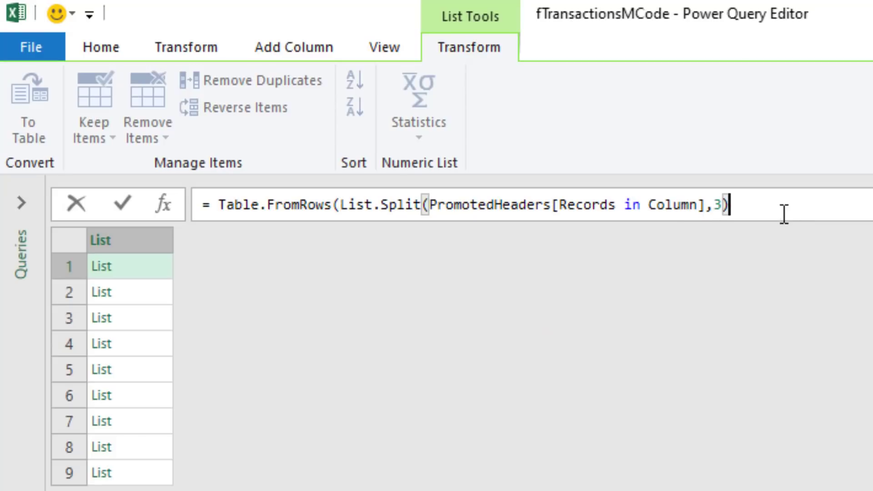
{"action": "type", "text": ","}
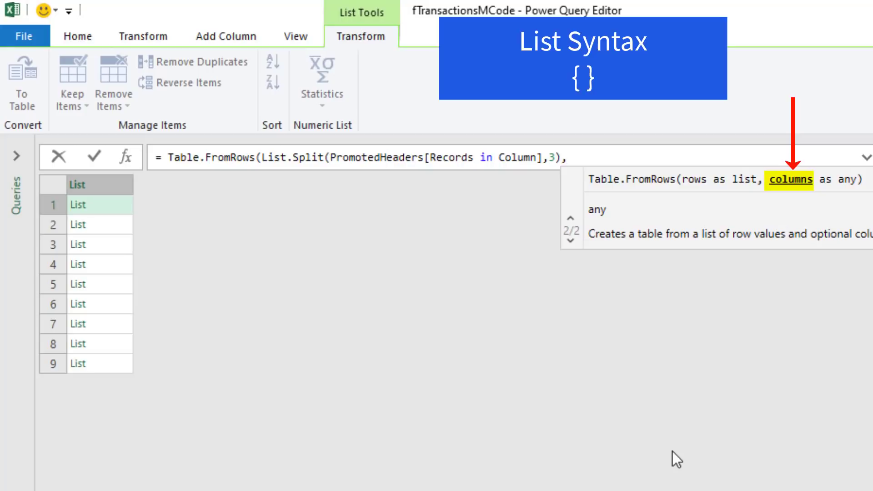
{"action": "type", "text": "{}"}
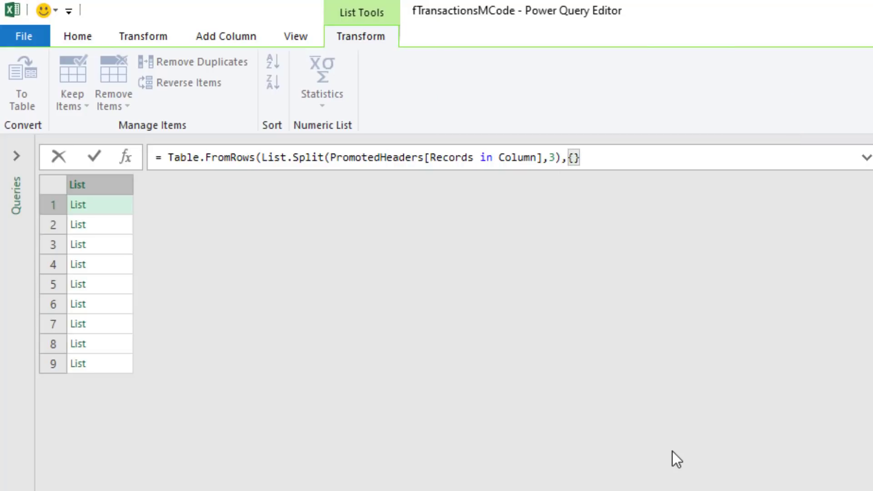
{"action": "type", "text": "\"Date\","}
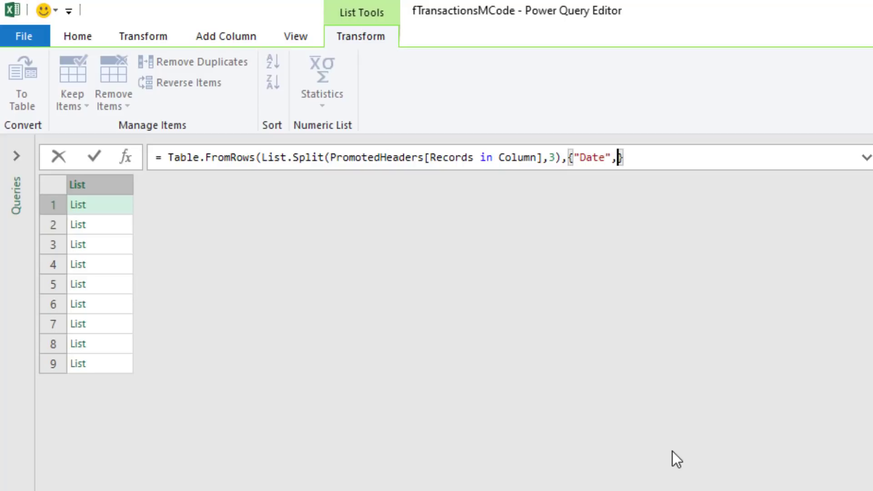
{"action": "type", "text": "\"Sale"}
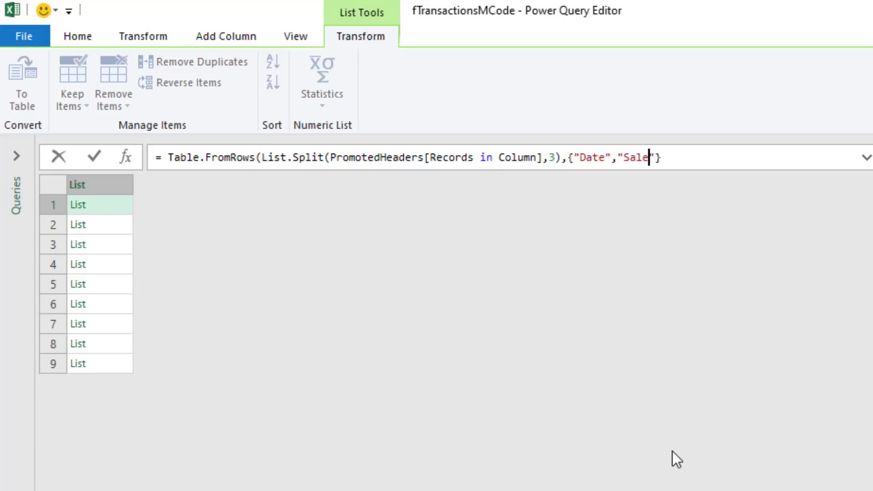
{"action": "type", "text": "s\",\"Product"}
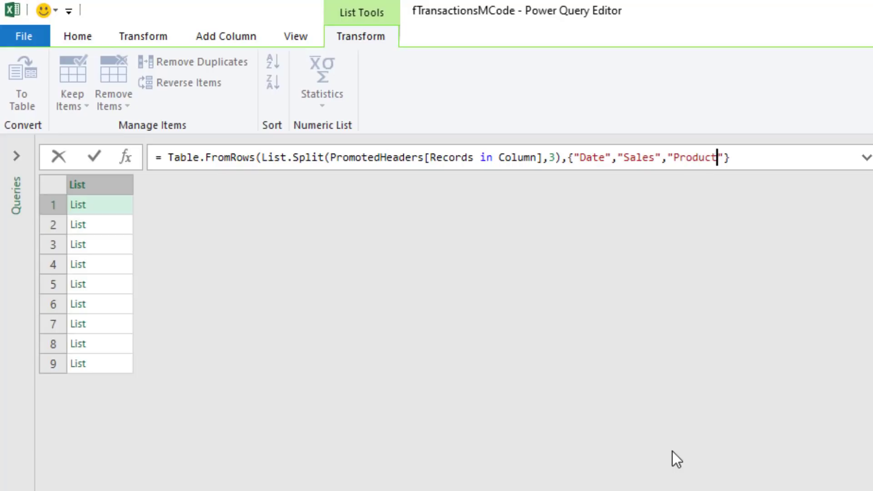
{"action": "left_click", "coordinate": [773, 165]}
{"action": "type", "text": ")"}
{"action": "key", "text": "Return"}
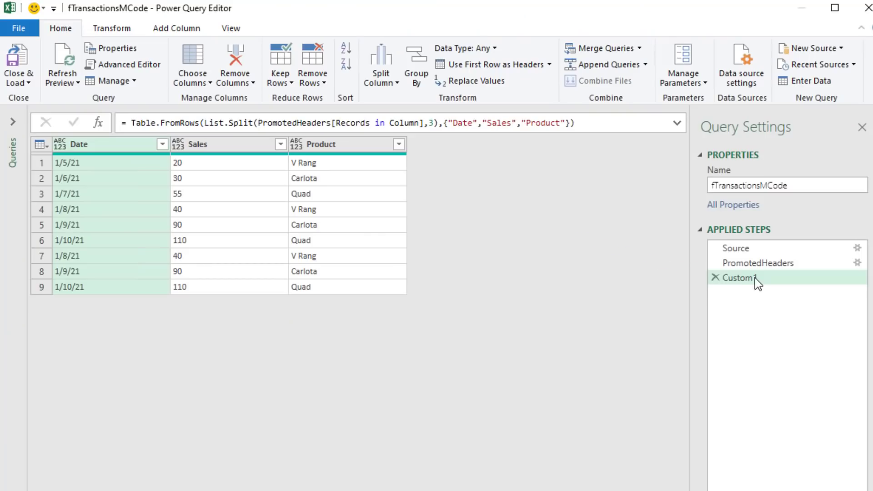
Rename the Custom1 step to ColumnRecordsToTable.
{"action": "key", "text": "F2"}
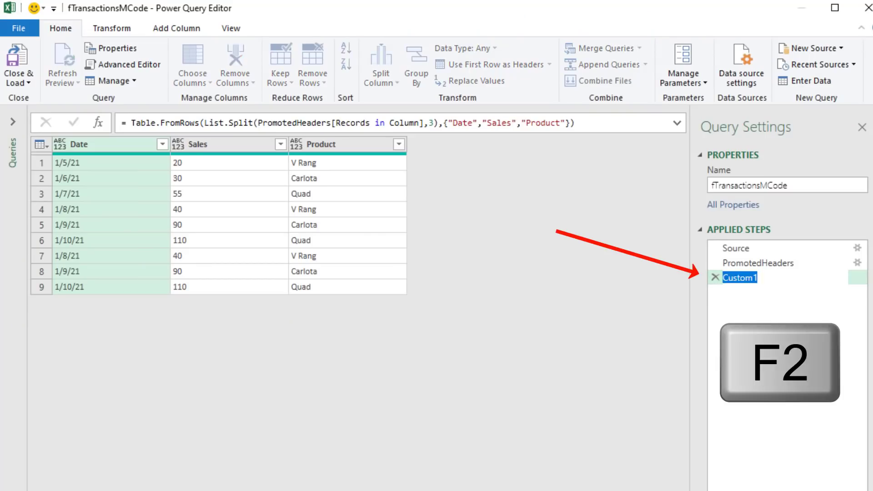
{"action": "type", "text": "ColumnRecordsToTable"}
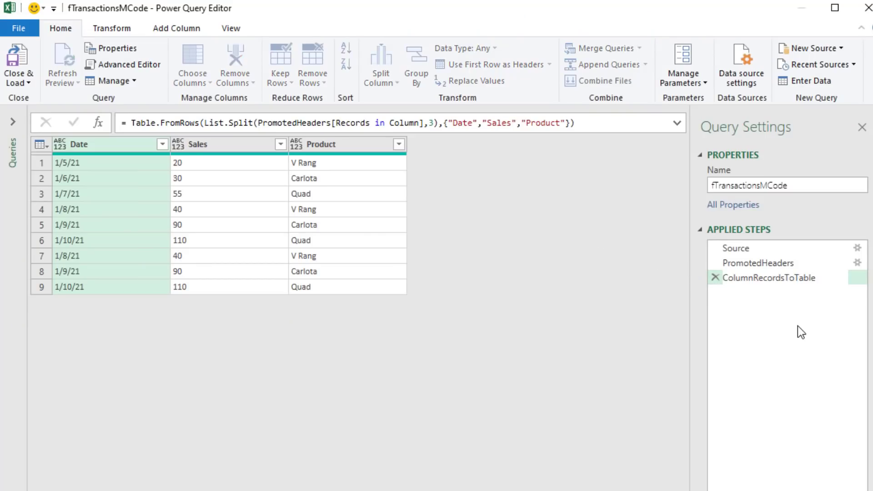
{"action": "key", "text": "Return"}
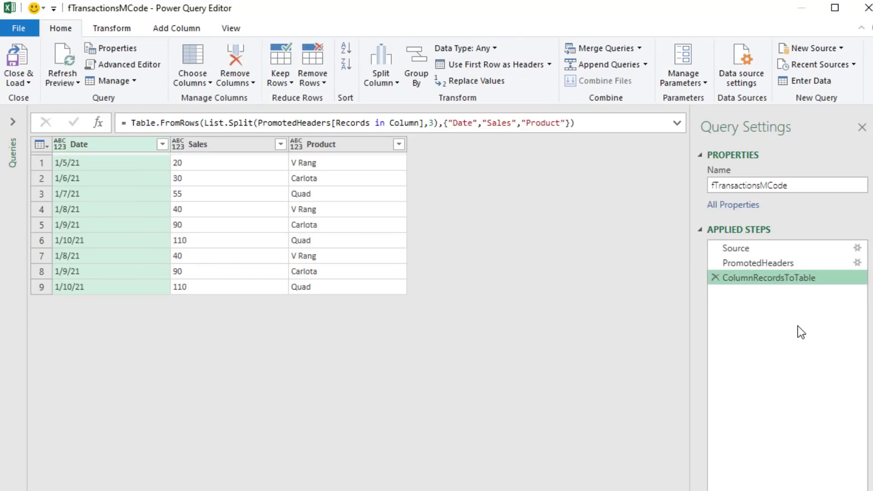
Set the Date column to the date type and Sales to Decimal Number.
{"action": "left_click", "coordinate": [60, 145]}
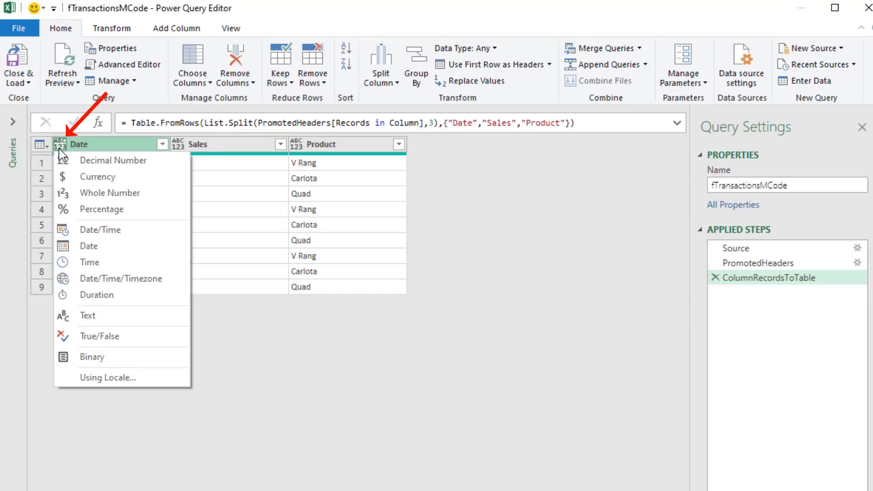
{"action": "left_click", "coordinate": [113, 246]}
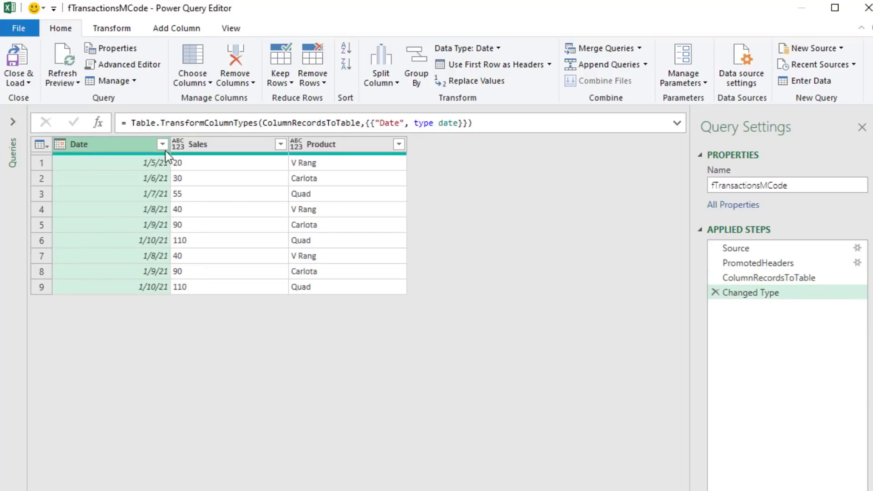
{"action": "left_click", "coordinate": [178, 144]}
{"action": "left_click", "coordinate": [205, 162]}
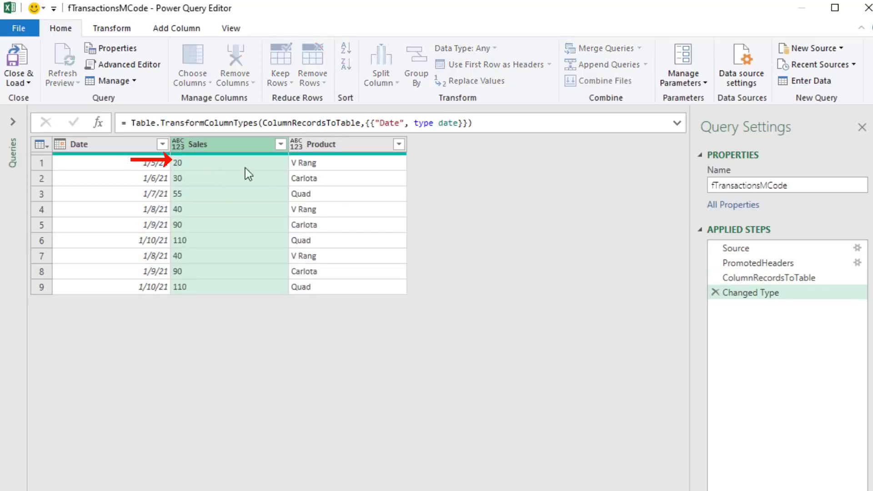
{"action": "left_click", "coordinate": [303, 146]}
Type Product as text, then load the table to the existing worksheet at cell G20.
{"action": "left_click", "coordinate": [345, 313]}
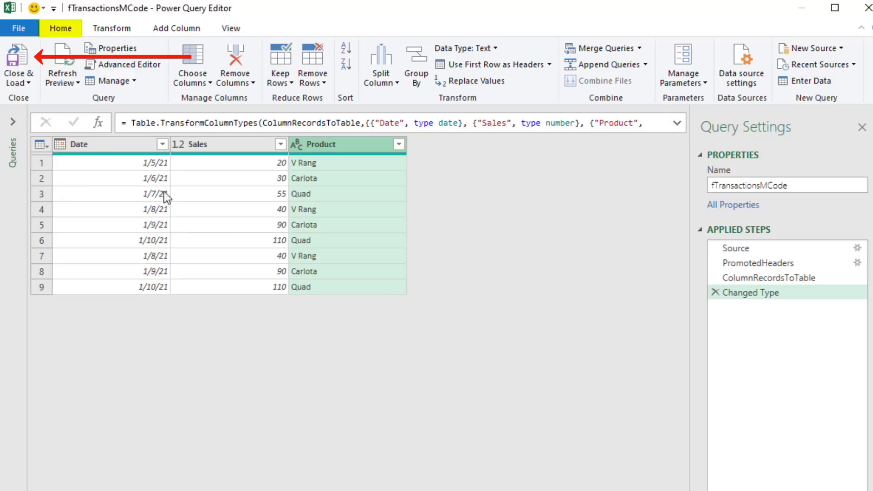
{"action": "left_click", "coordinate": [18, 82]}
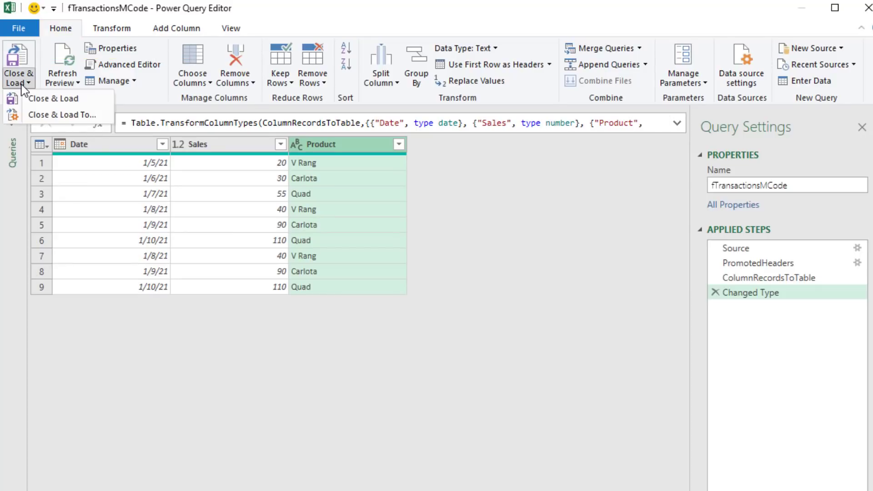
{"action": "left_click", "coordinate": [77, 116]}
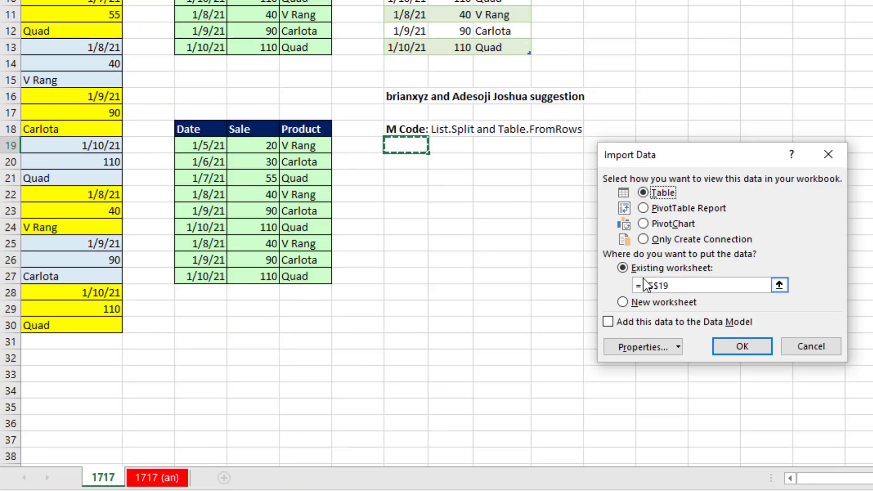
{"action": "left_click", "coordinate": [398, 162]}
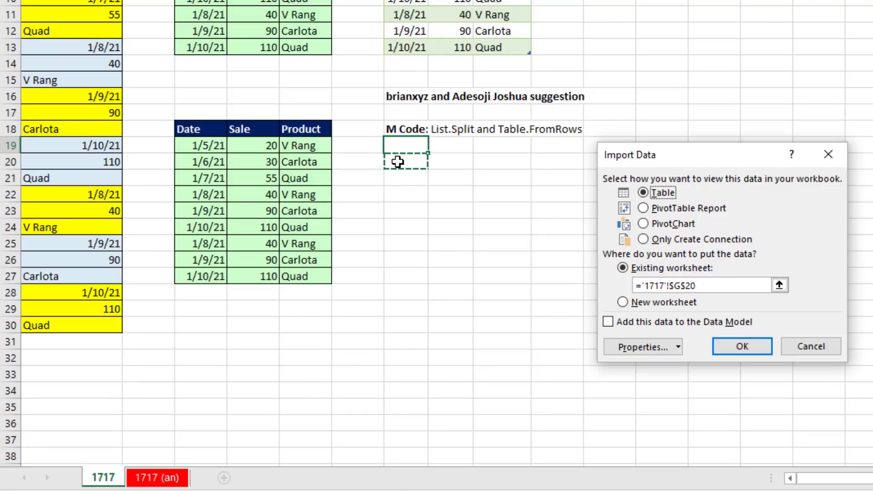
{"action": "left_click", "coordinate": [750, 347]}
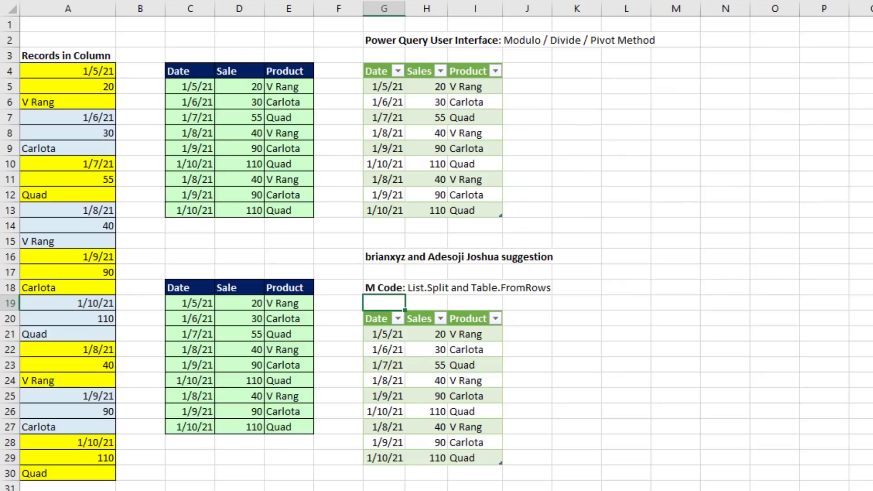